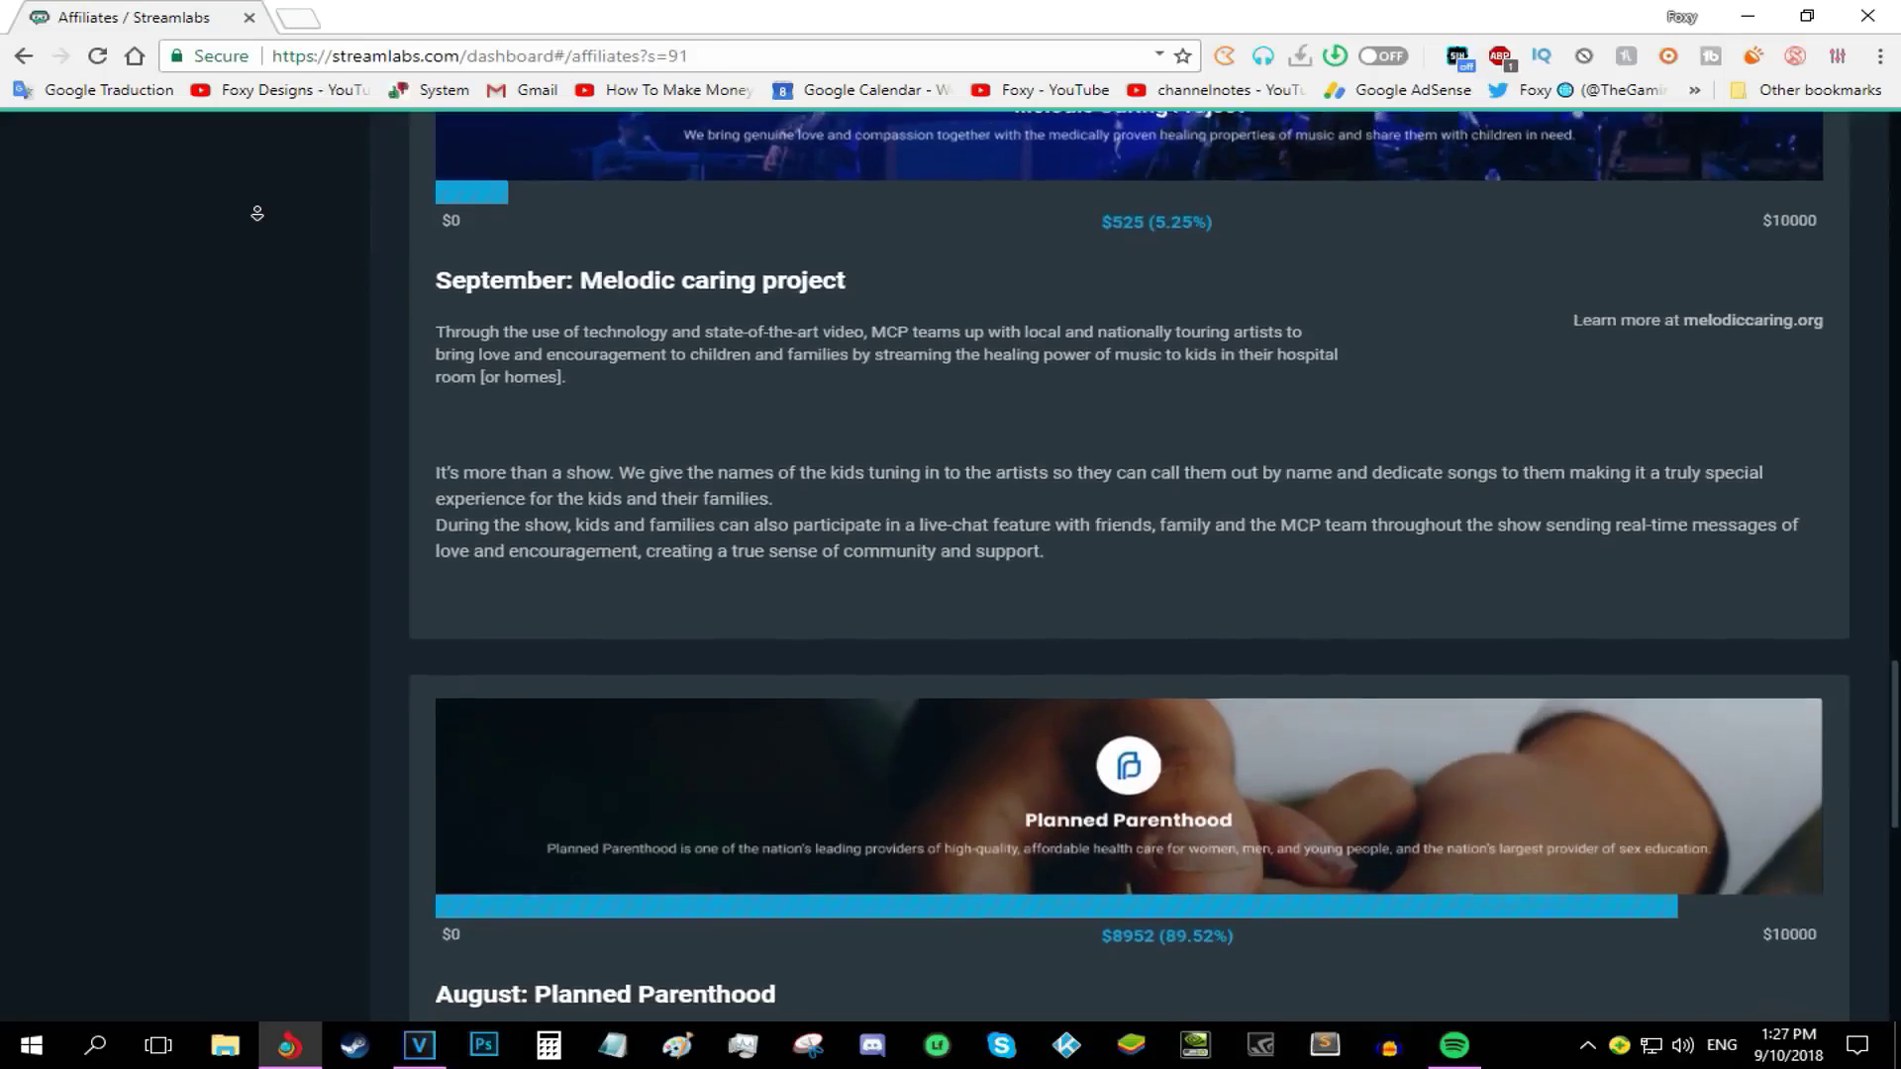
Open the Streamlabs OBS download page from the link in the description
{"action": "scroll", "coordinate": [257, 212], "scroll_direction": "down", "scroll_amount": 2}
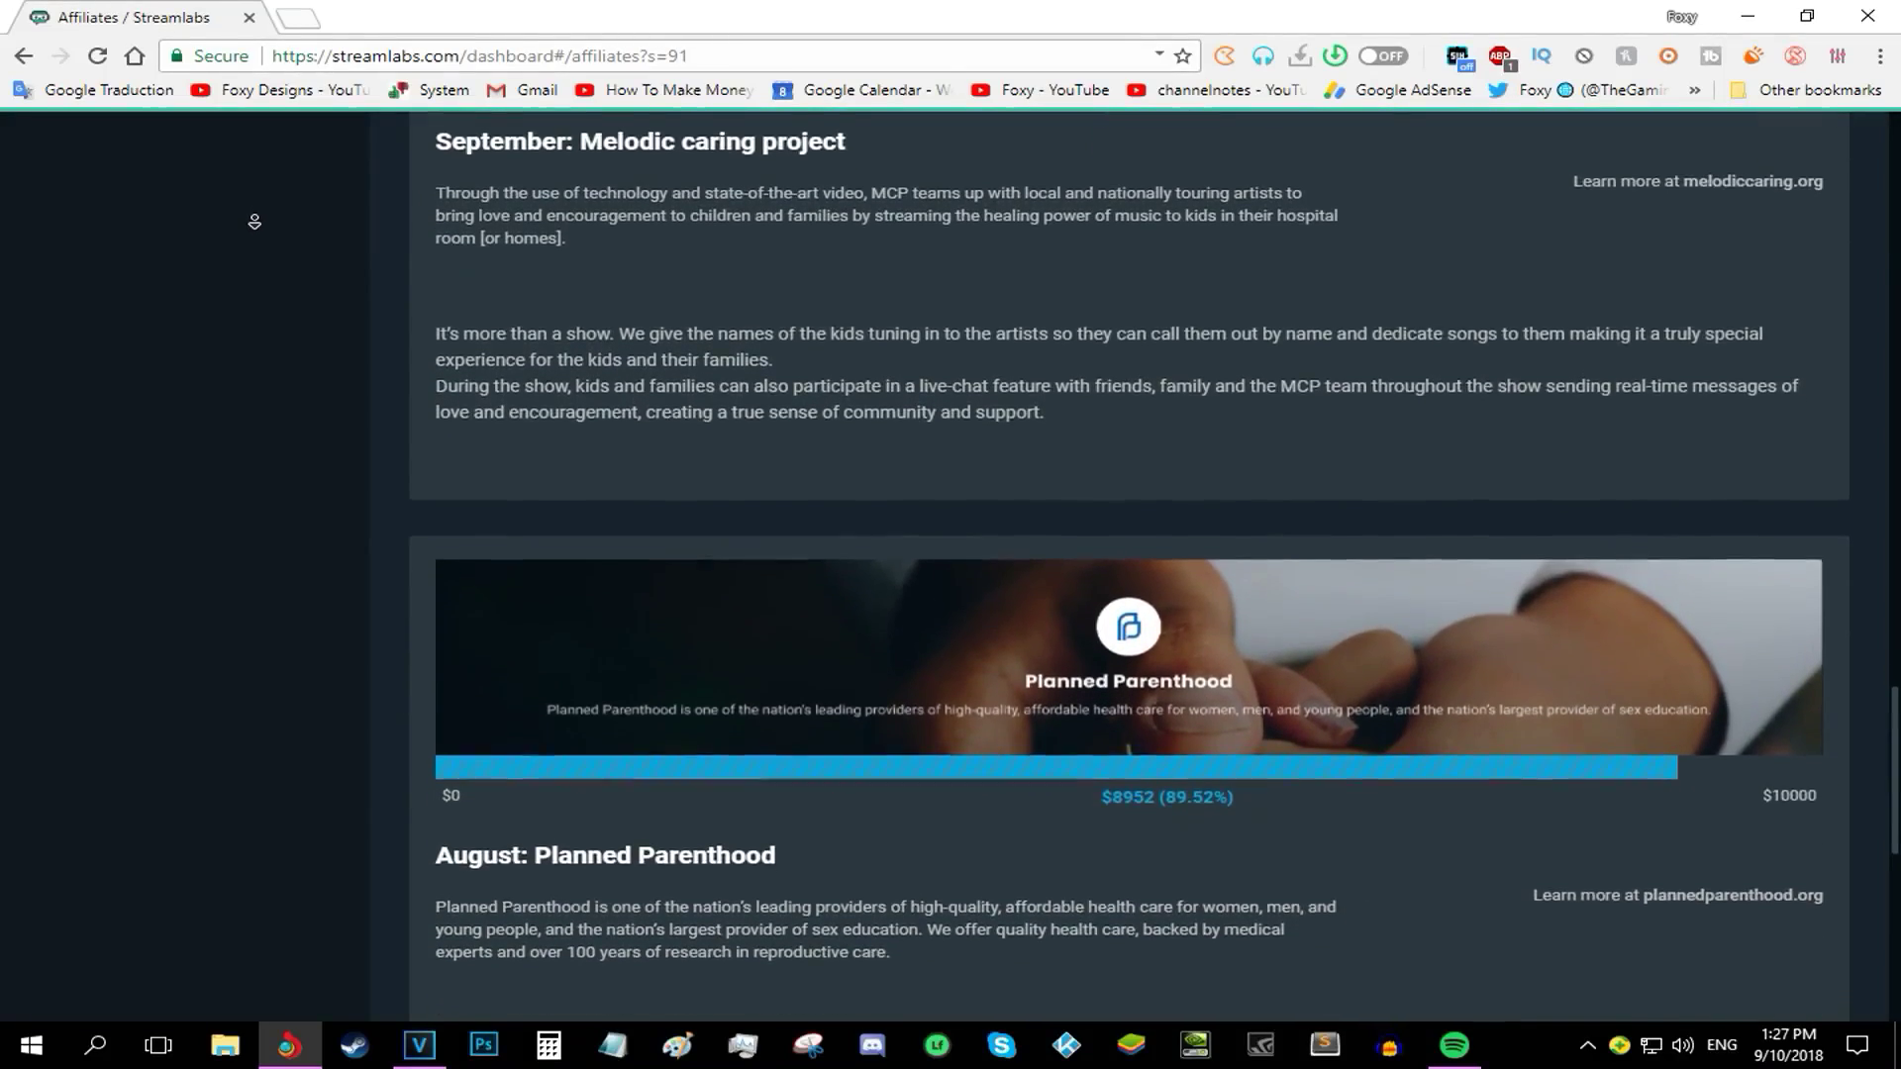
{"action": "scroll", "coordinate": [254, 223], "scroll_direction": "down", "scroll_amount": 3}
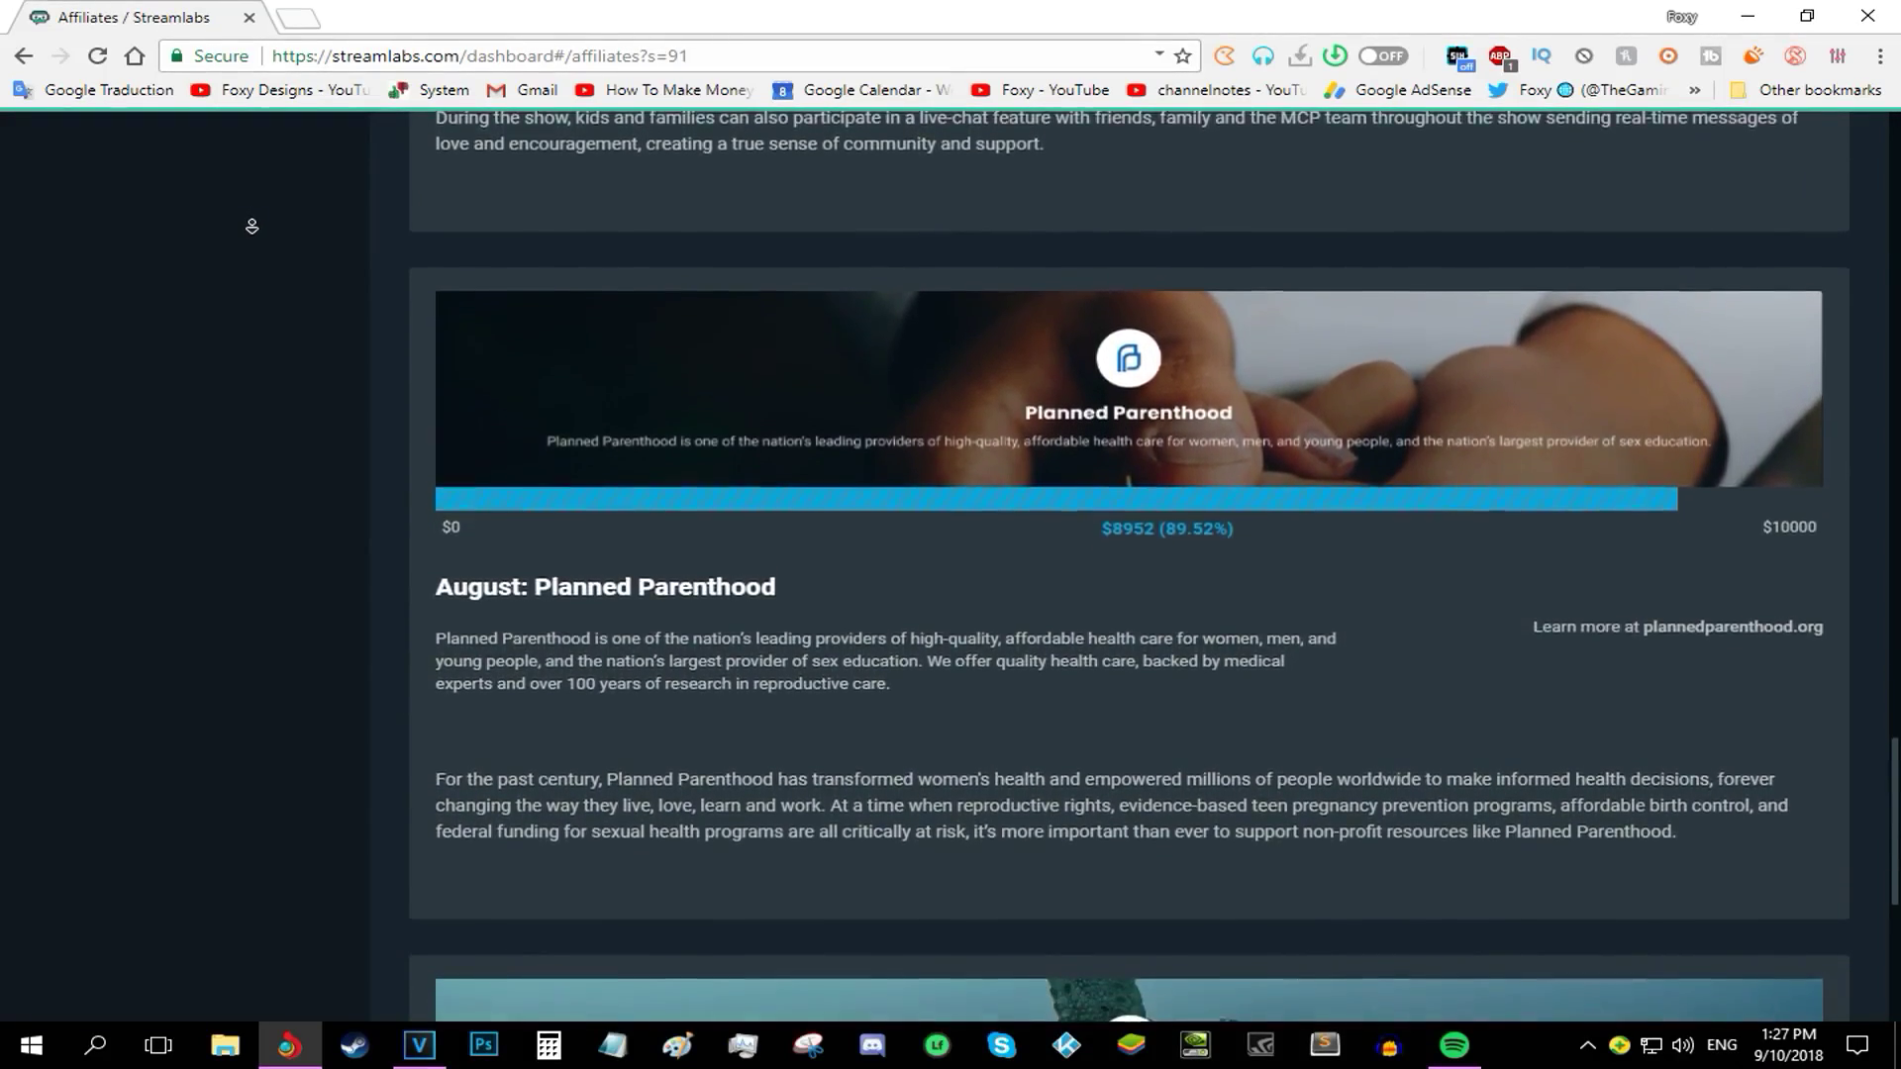
{"action": "scroll", "coordinate": [251, 228], "scroll_direction": "down", "scroll_amount": 3}
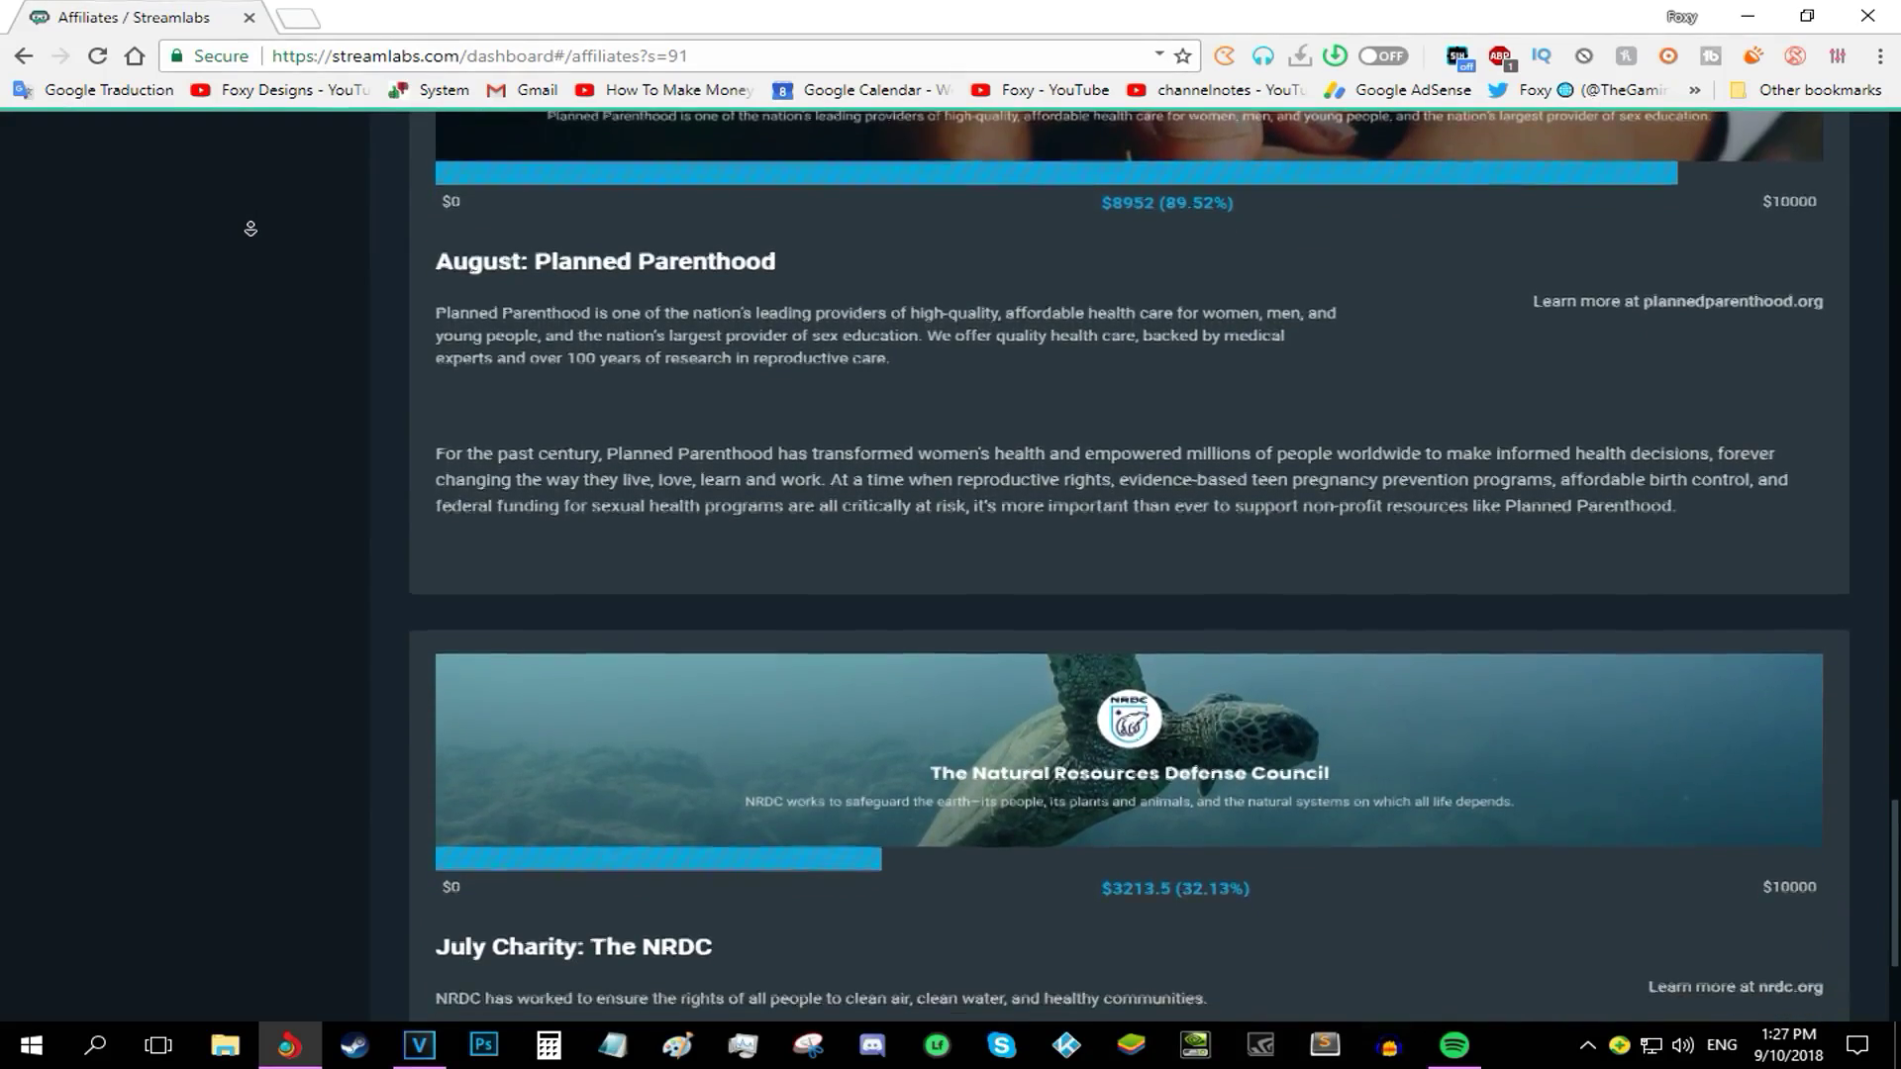
{"action": "scroll", "coordinate": [250, 230], "scroll_direction": "down", "scroll_amount": 2}
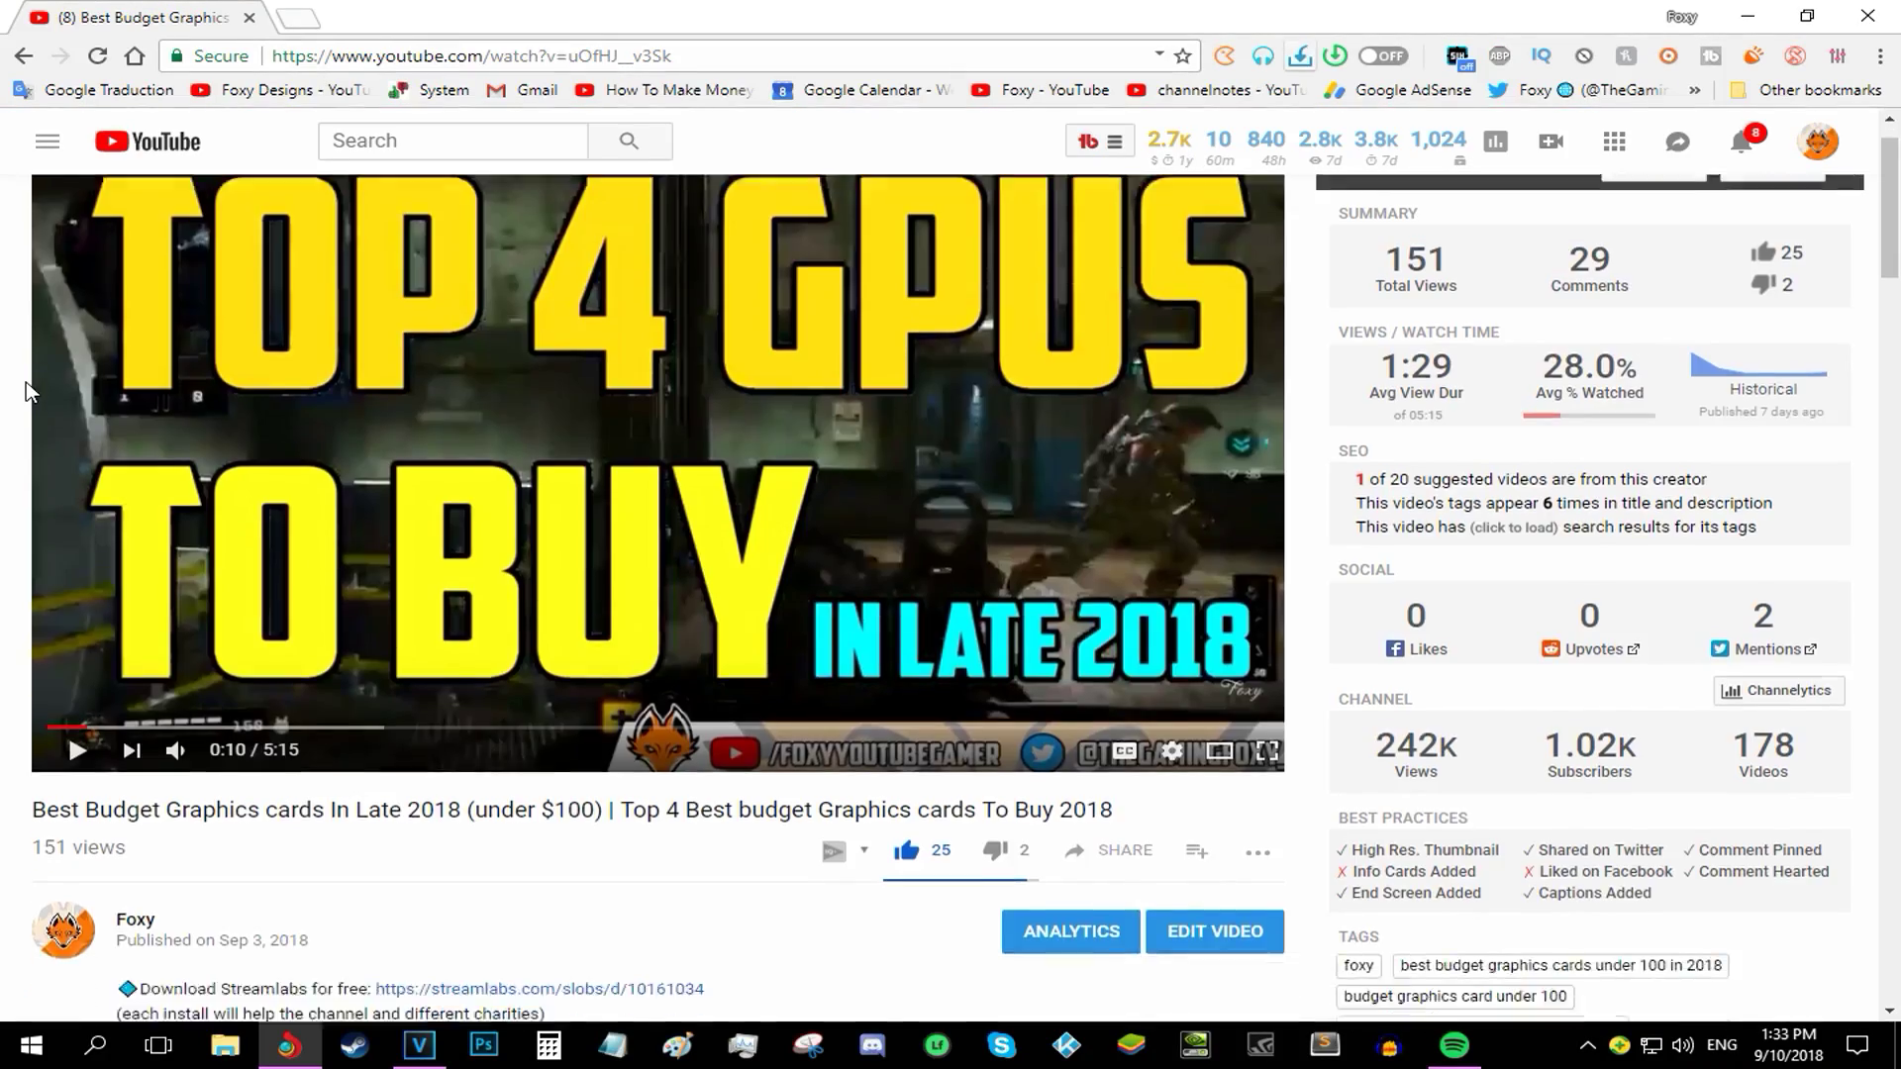
{"action": "scroll", "coordinate": [27, 391], "scroll_direction": "down", "scroll_amount": 3}
{"action": "left_click_drag", "start_coordinate": [119, 578], "coordinate": [475, 606]}
{"action": "left_click", "coordinate": [540, 578]}
Download the Streamlabs OBS installer, accept the licence, and install to the default folder
{"action": "left_click", "coordinate": [1017, 690]}
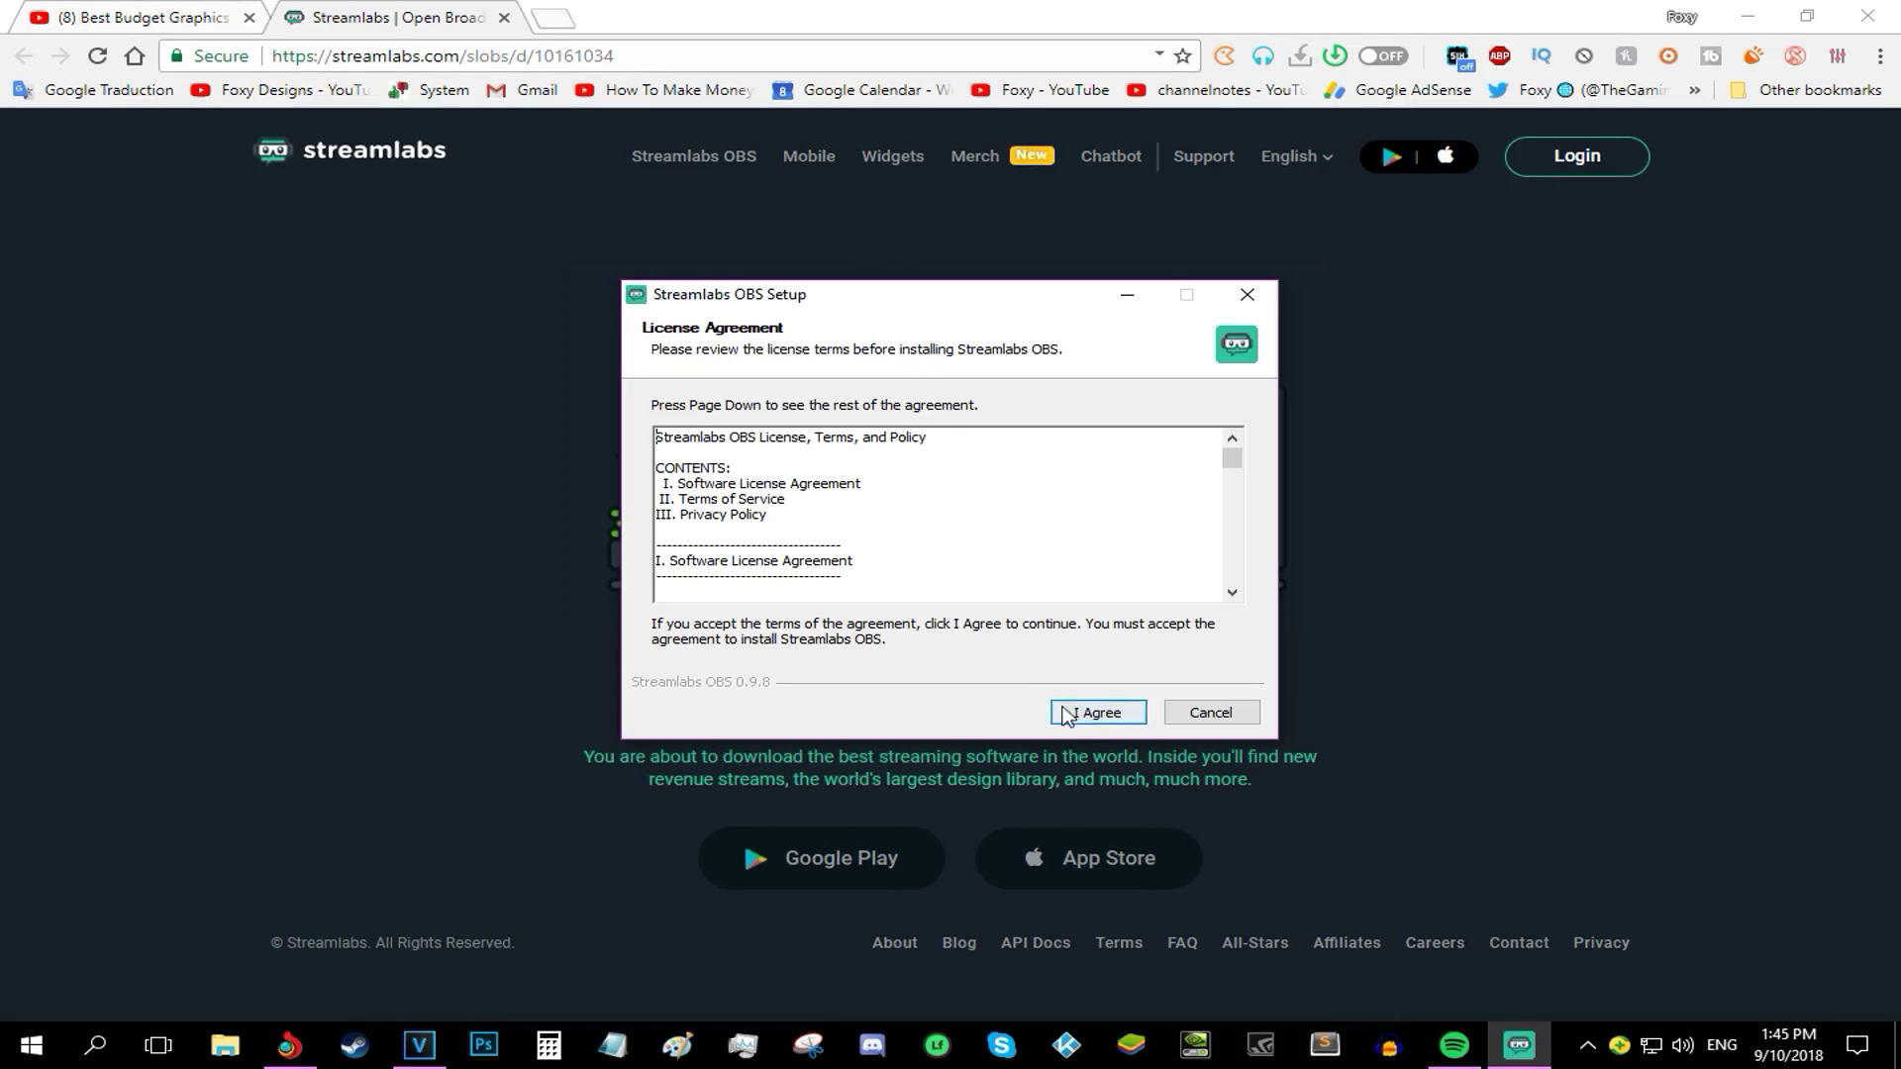
{"action": "left_click", "coordinate": [1101, 714]}
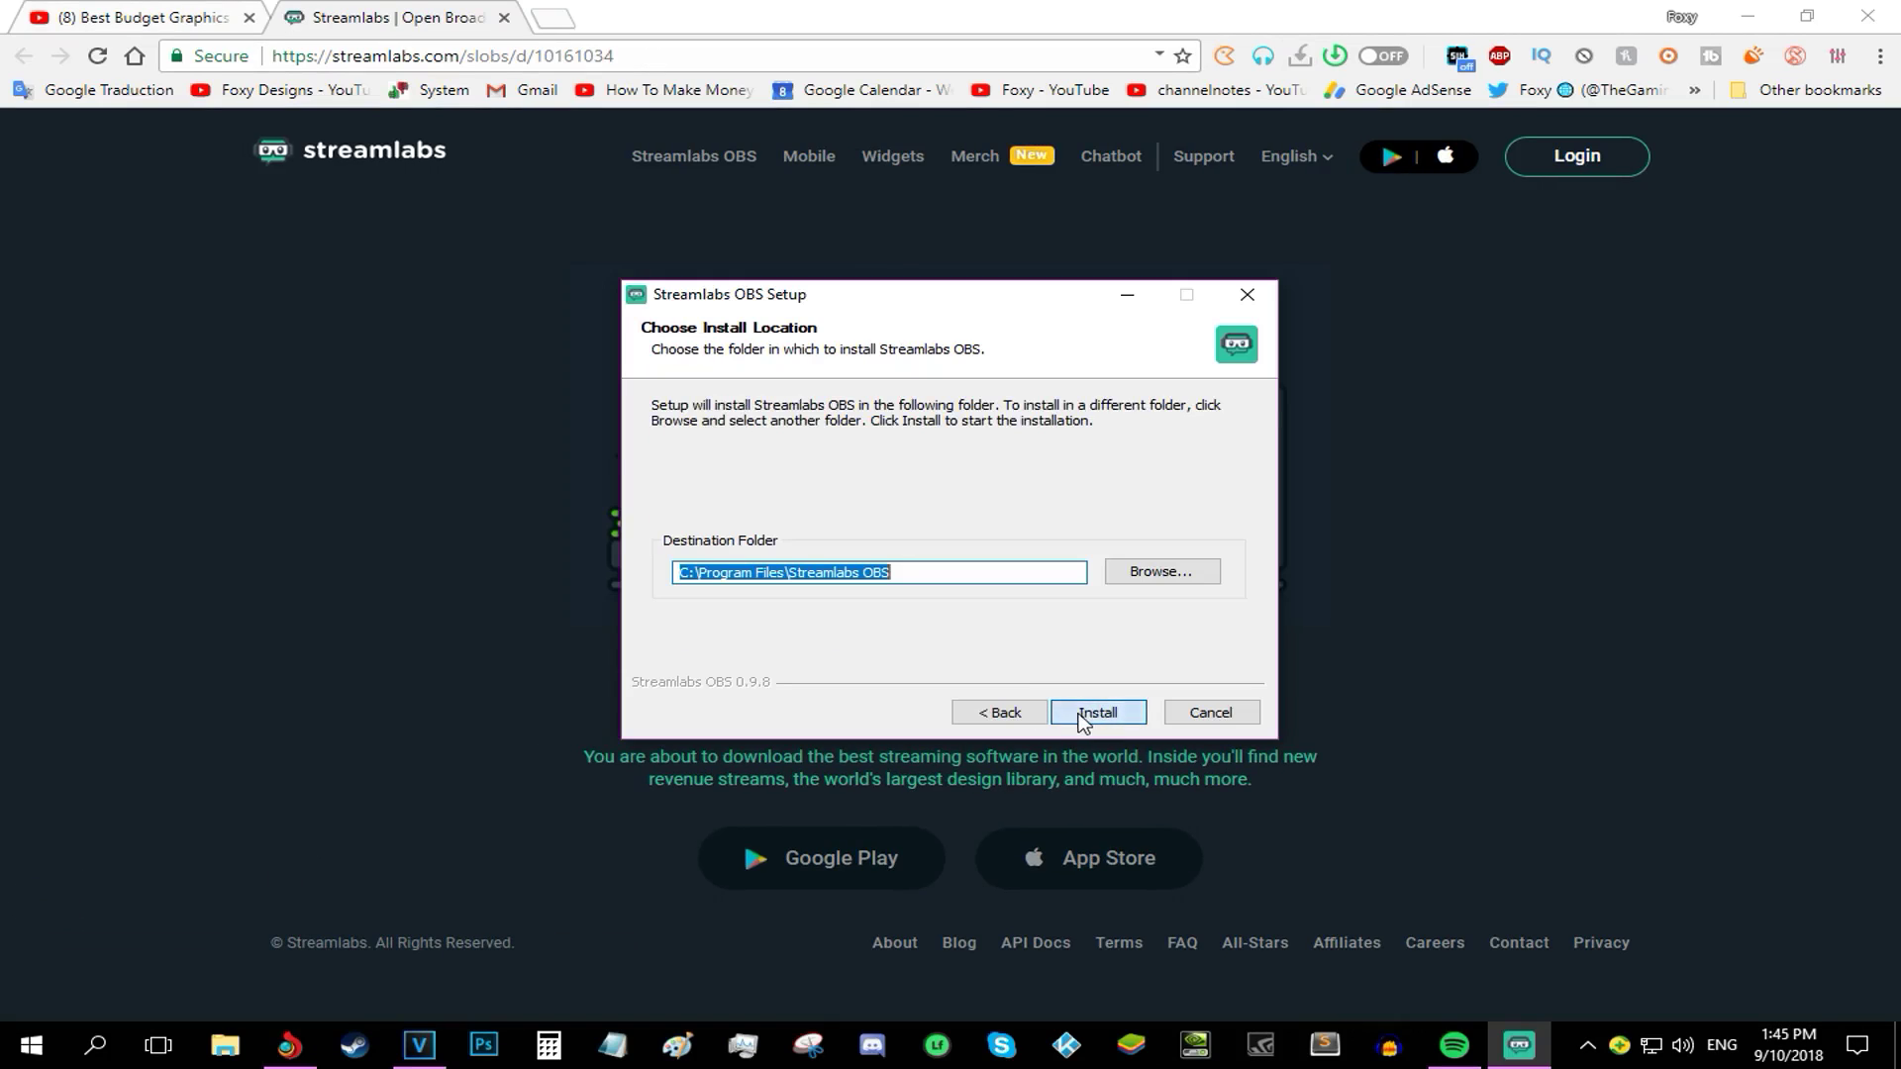
{"action": "left_click", "coordinate": [1113, 722]}
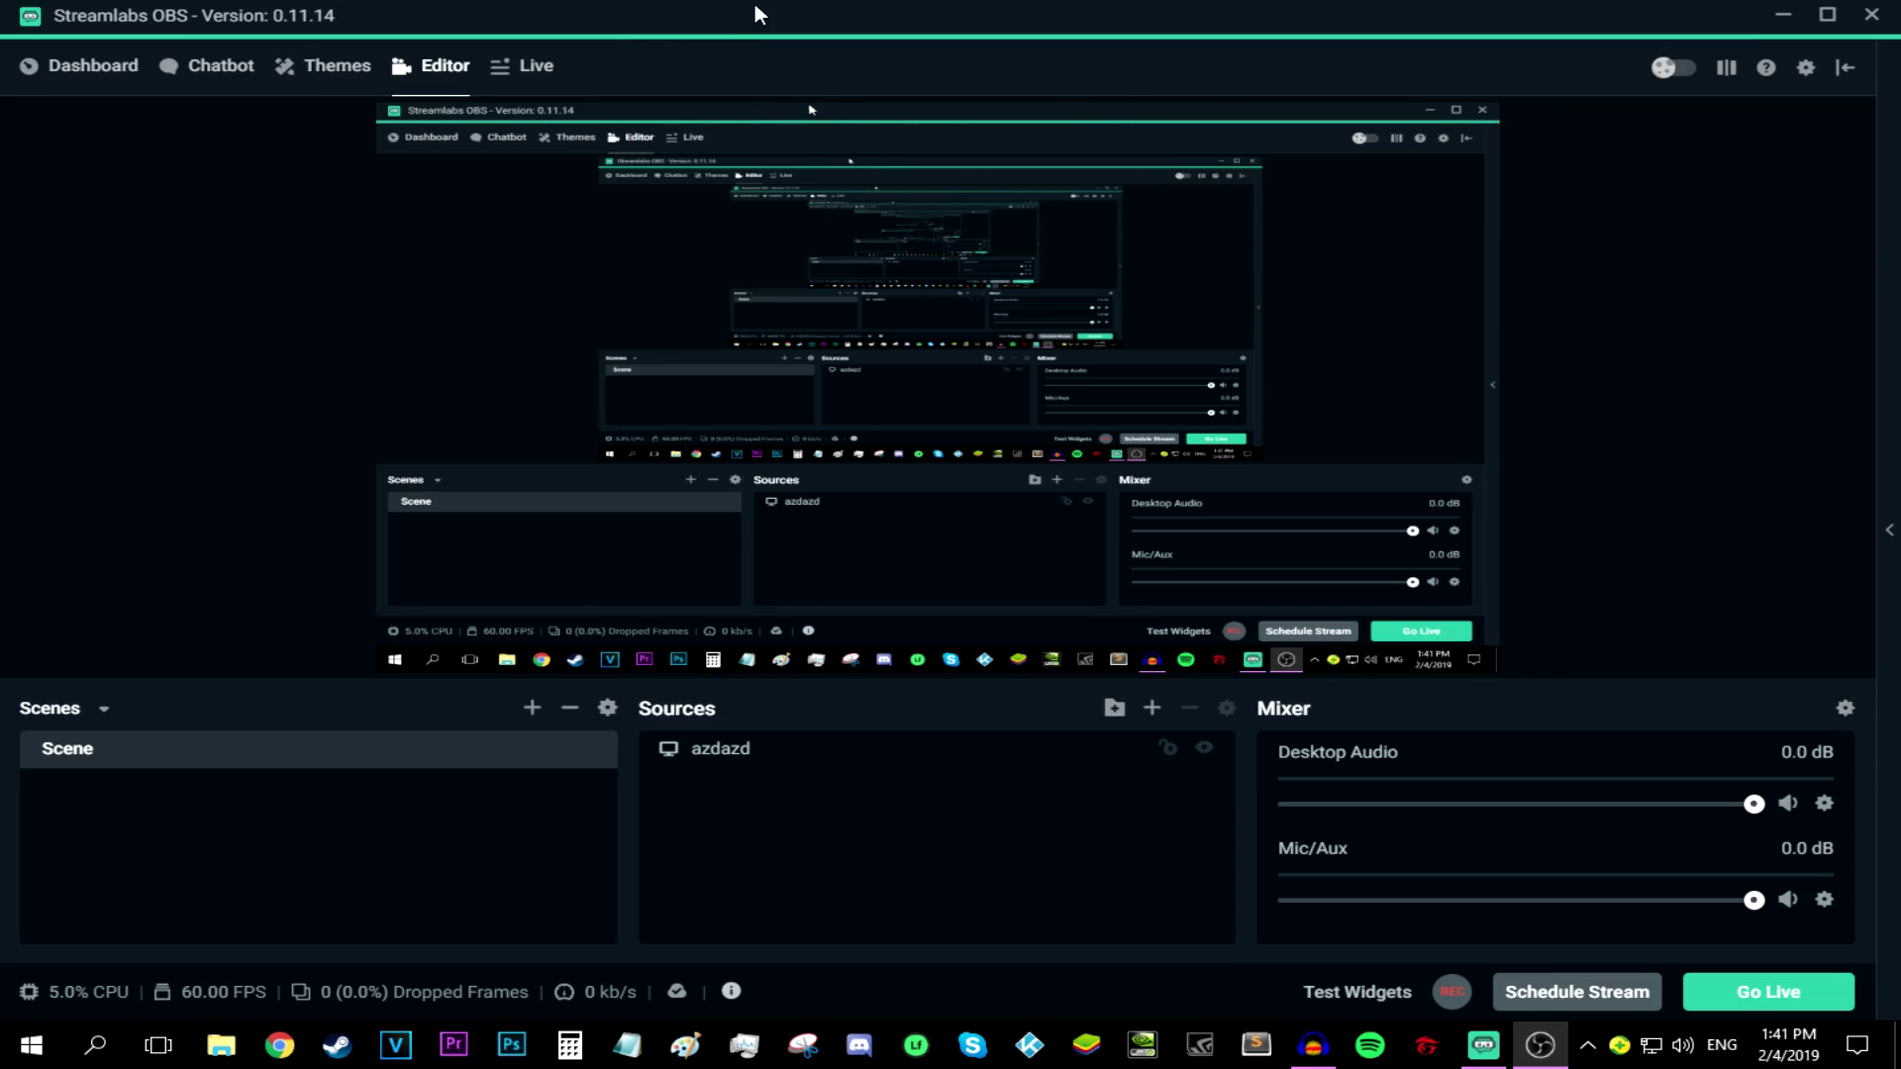
In Video settings, set both base and output resolution to 1280x720
{"action": "left_click", "coordinate": [1805, 73]}
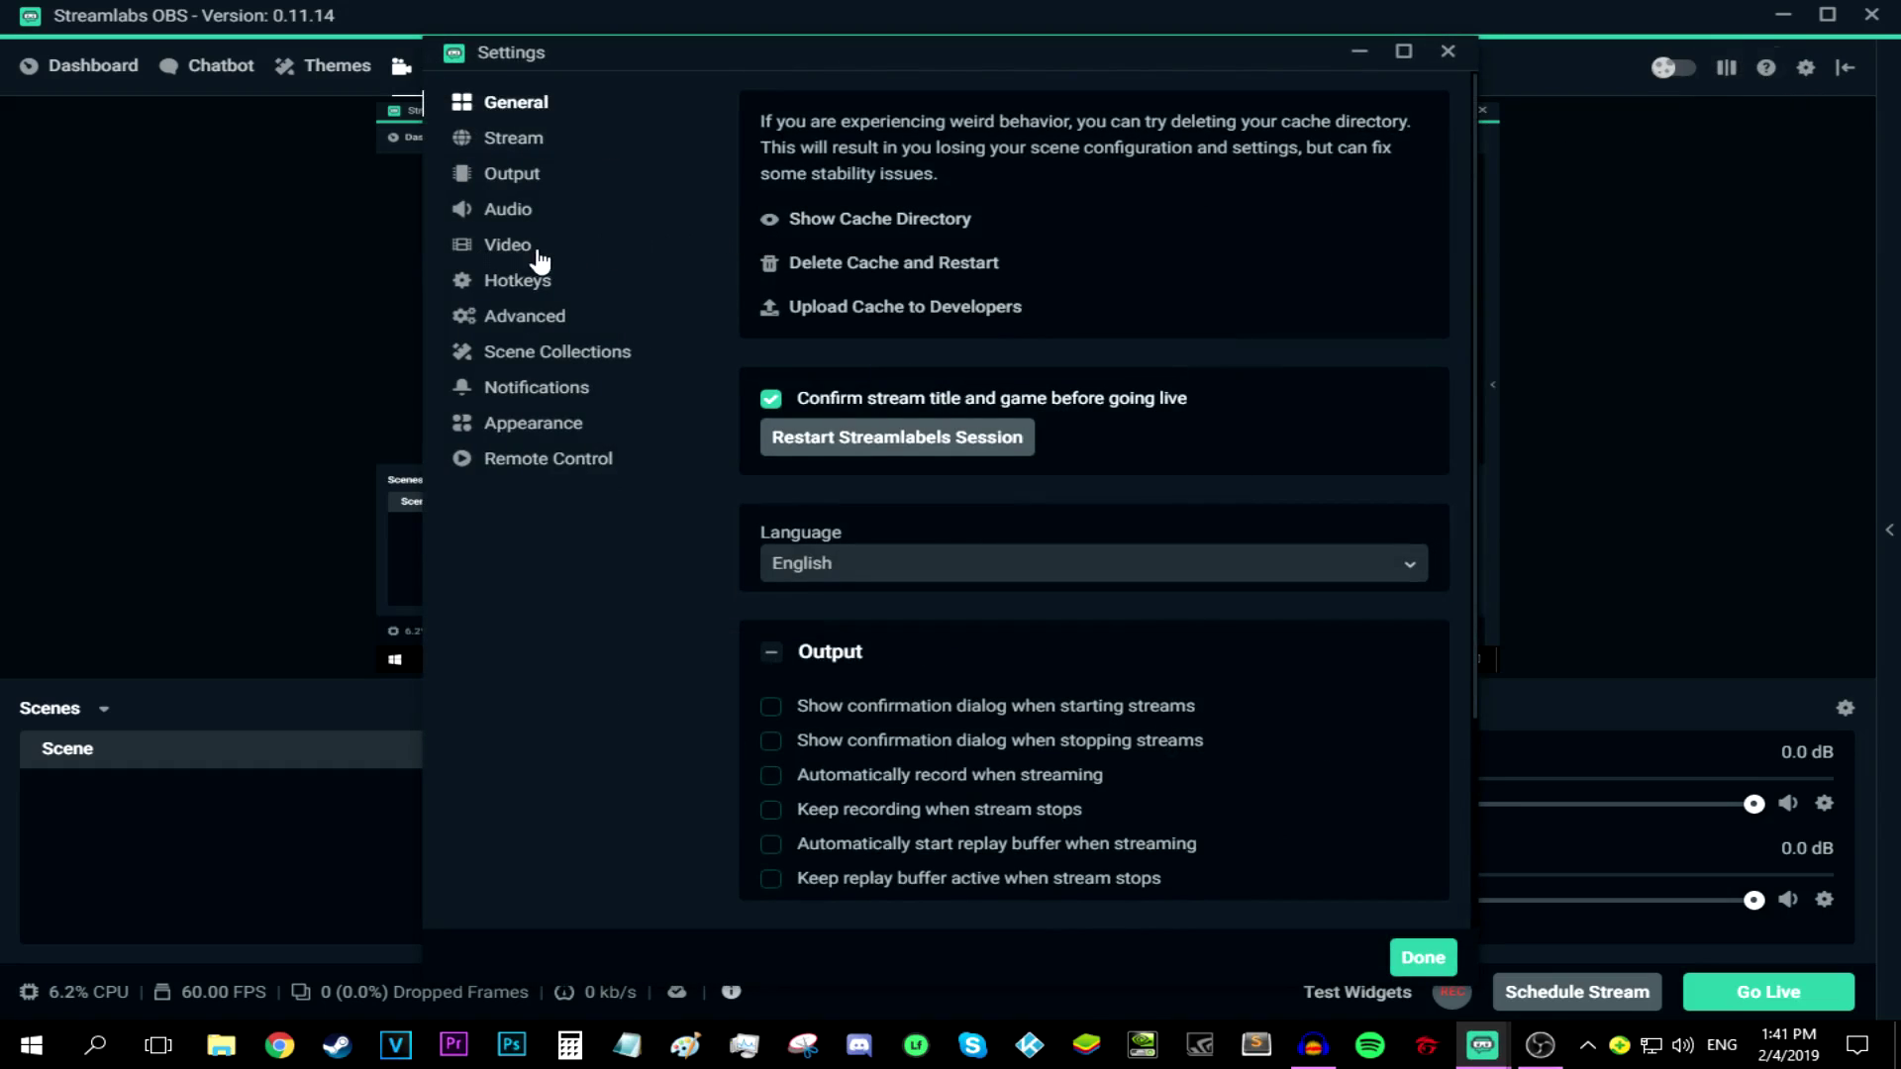
{"action": "left_click", "coordinate": [508, 247]}
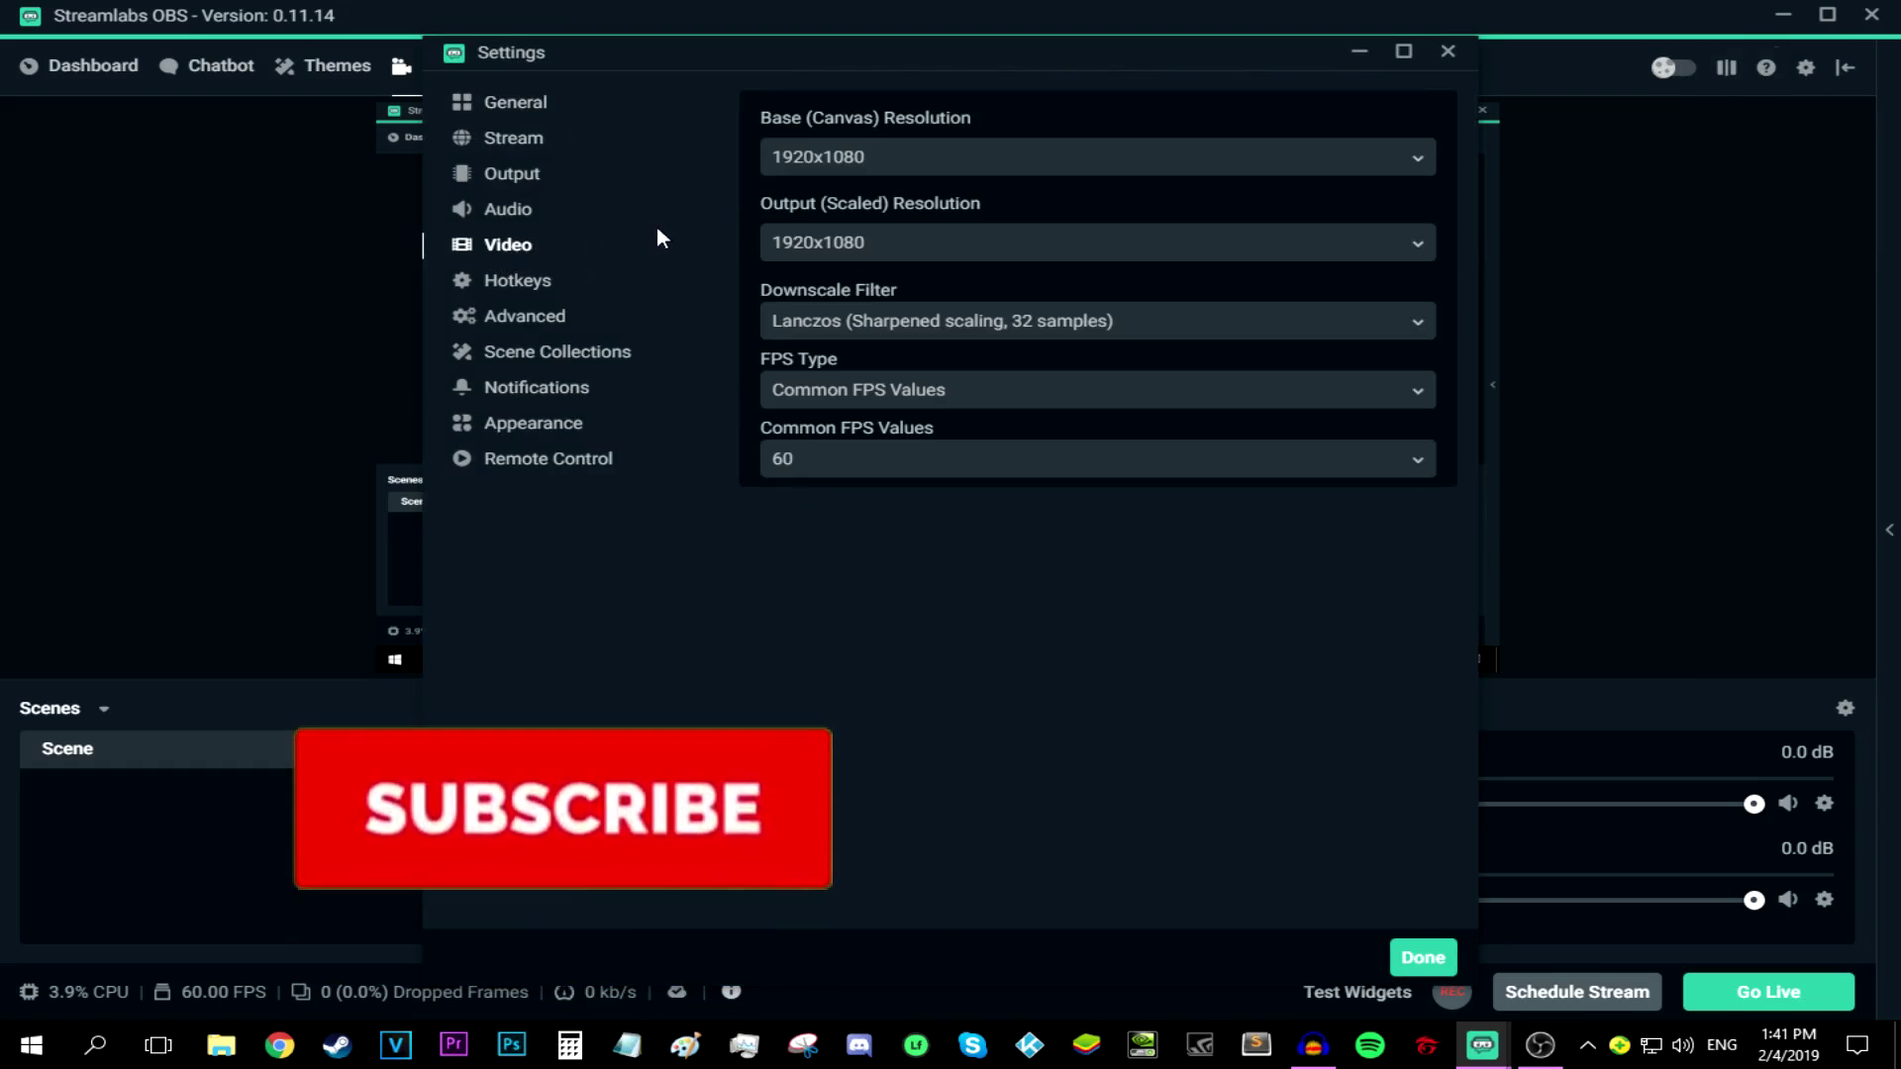
{"action": "left_click", "coordinate": [920, 158]}
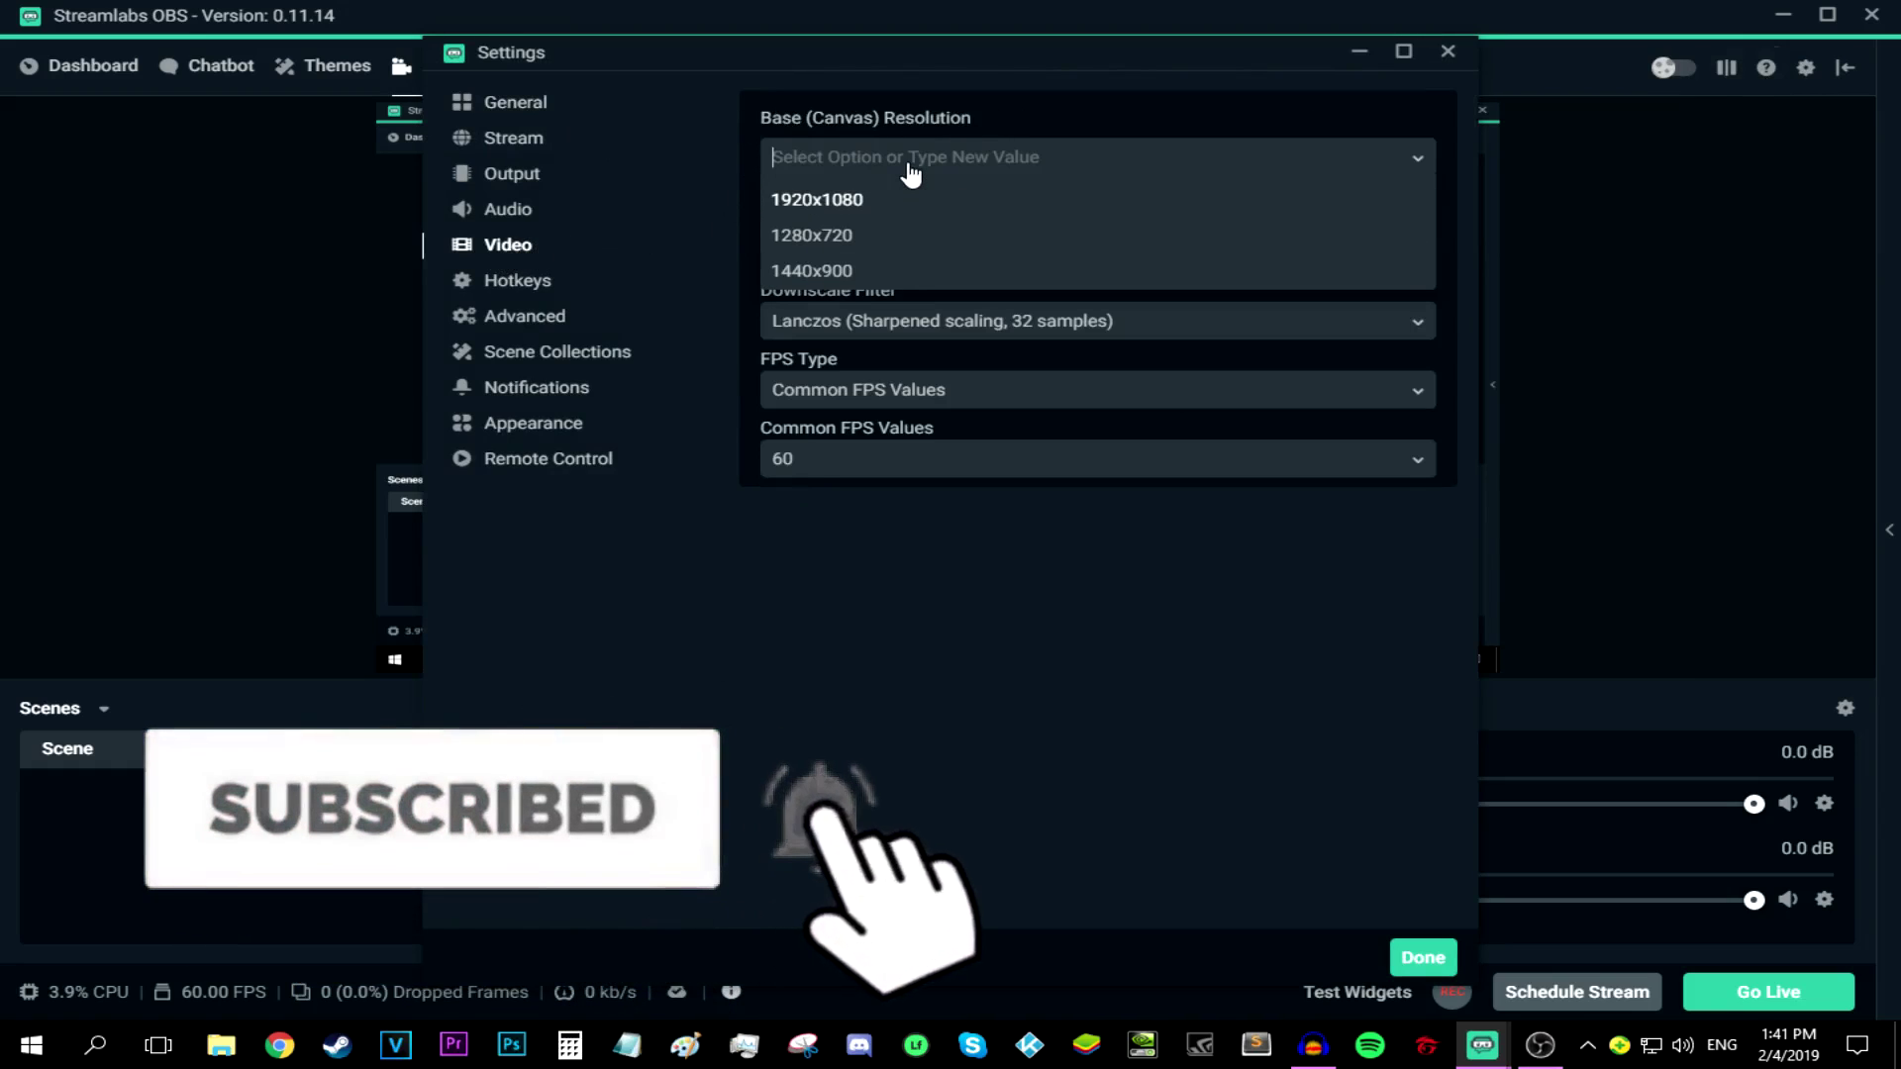
{"action": "left_click", "coordinate": [844, 241]}
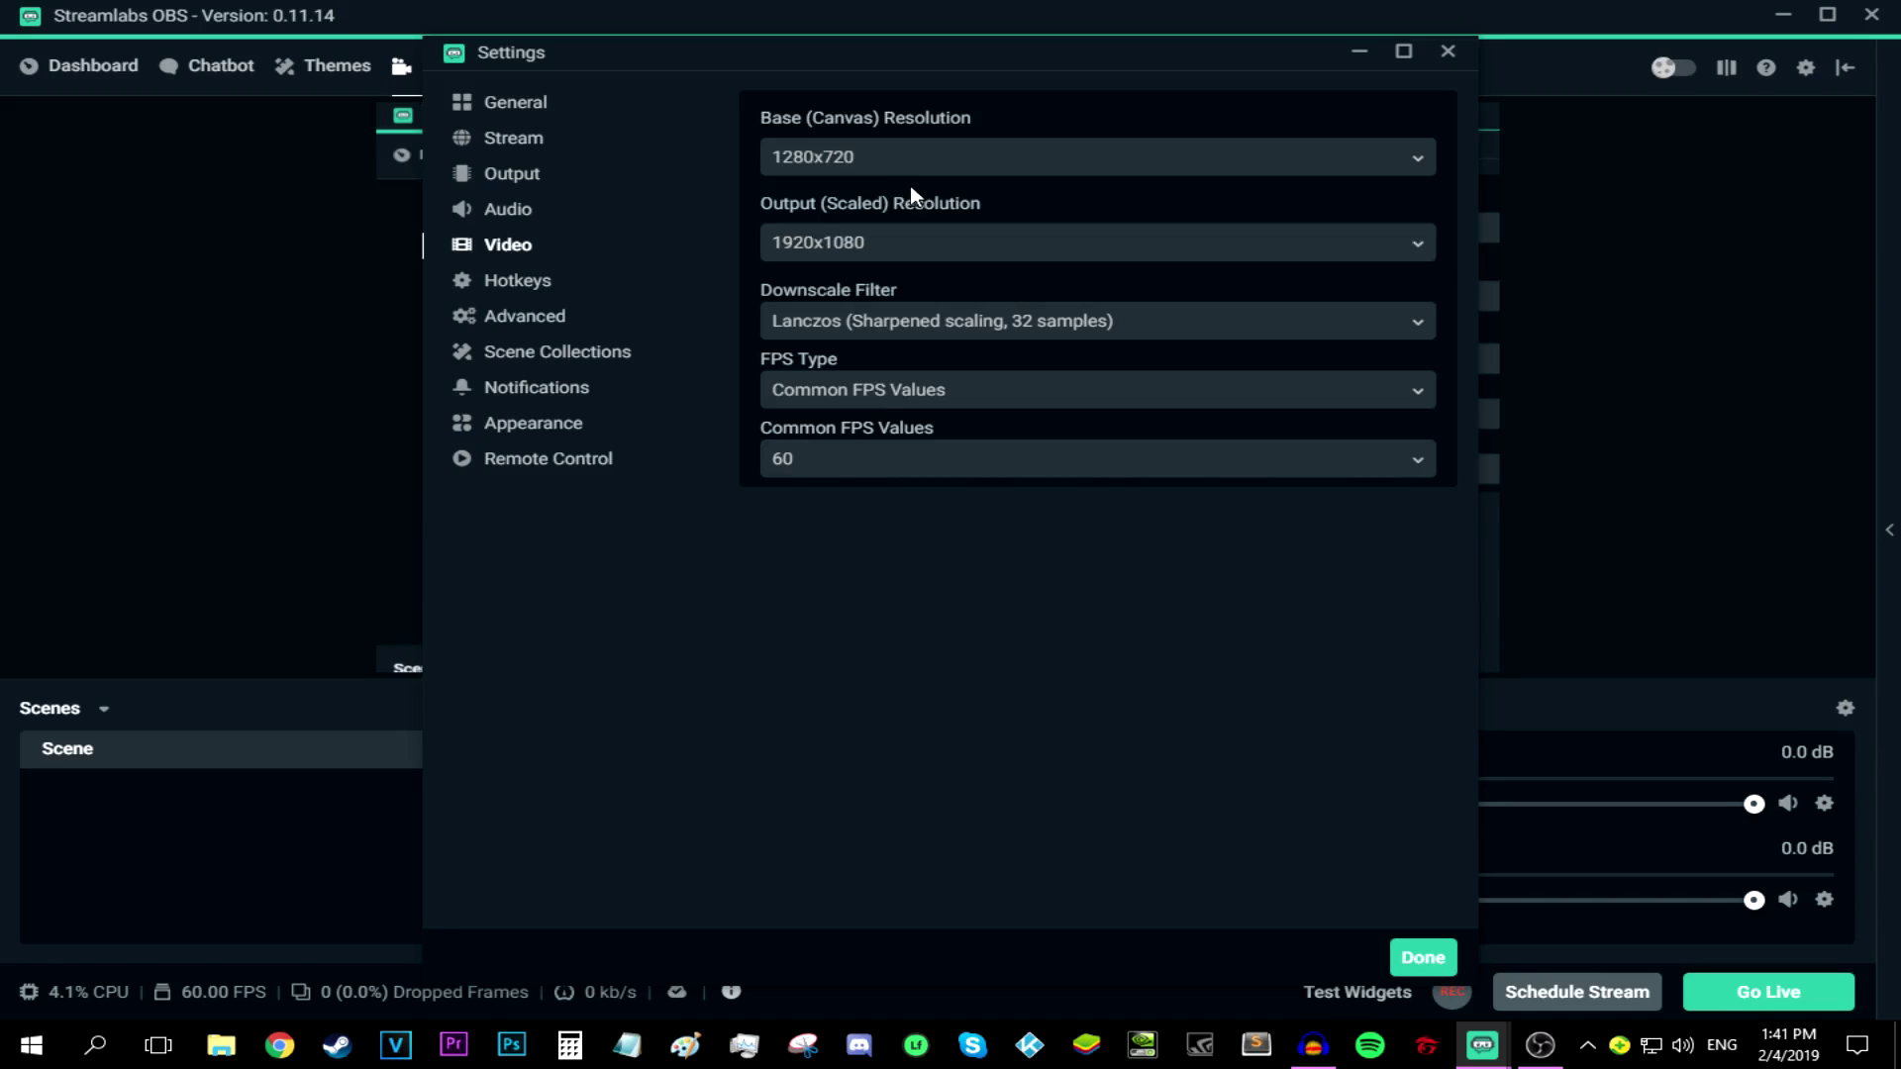
{"action": "left_click", "coordinate": [873, 242]}
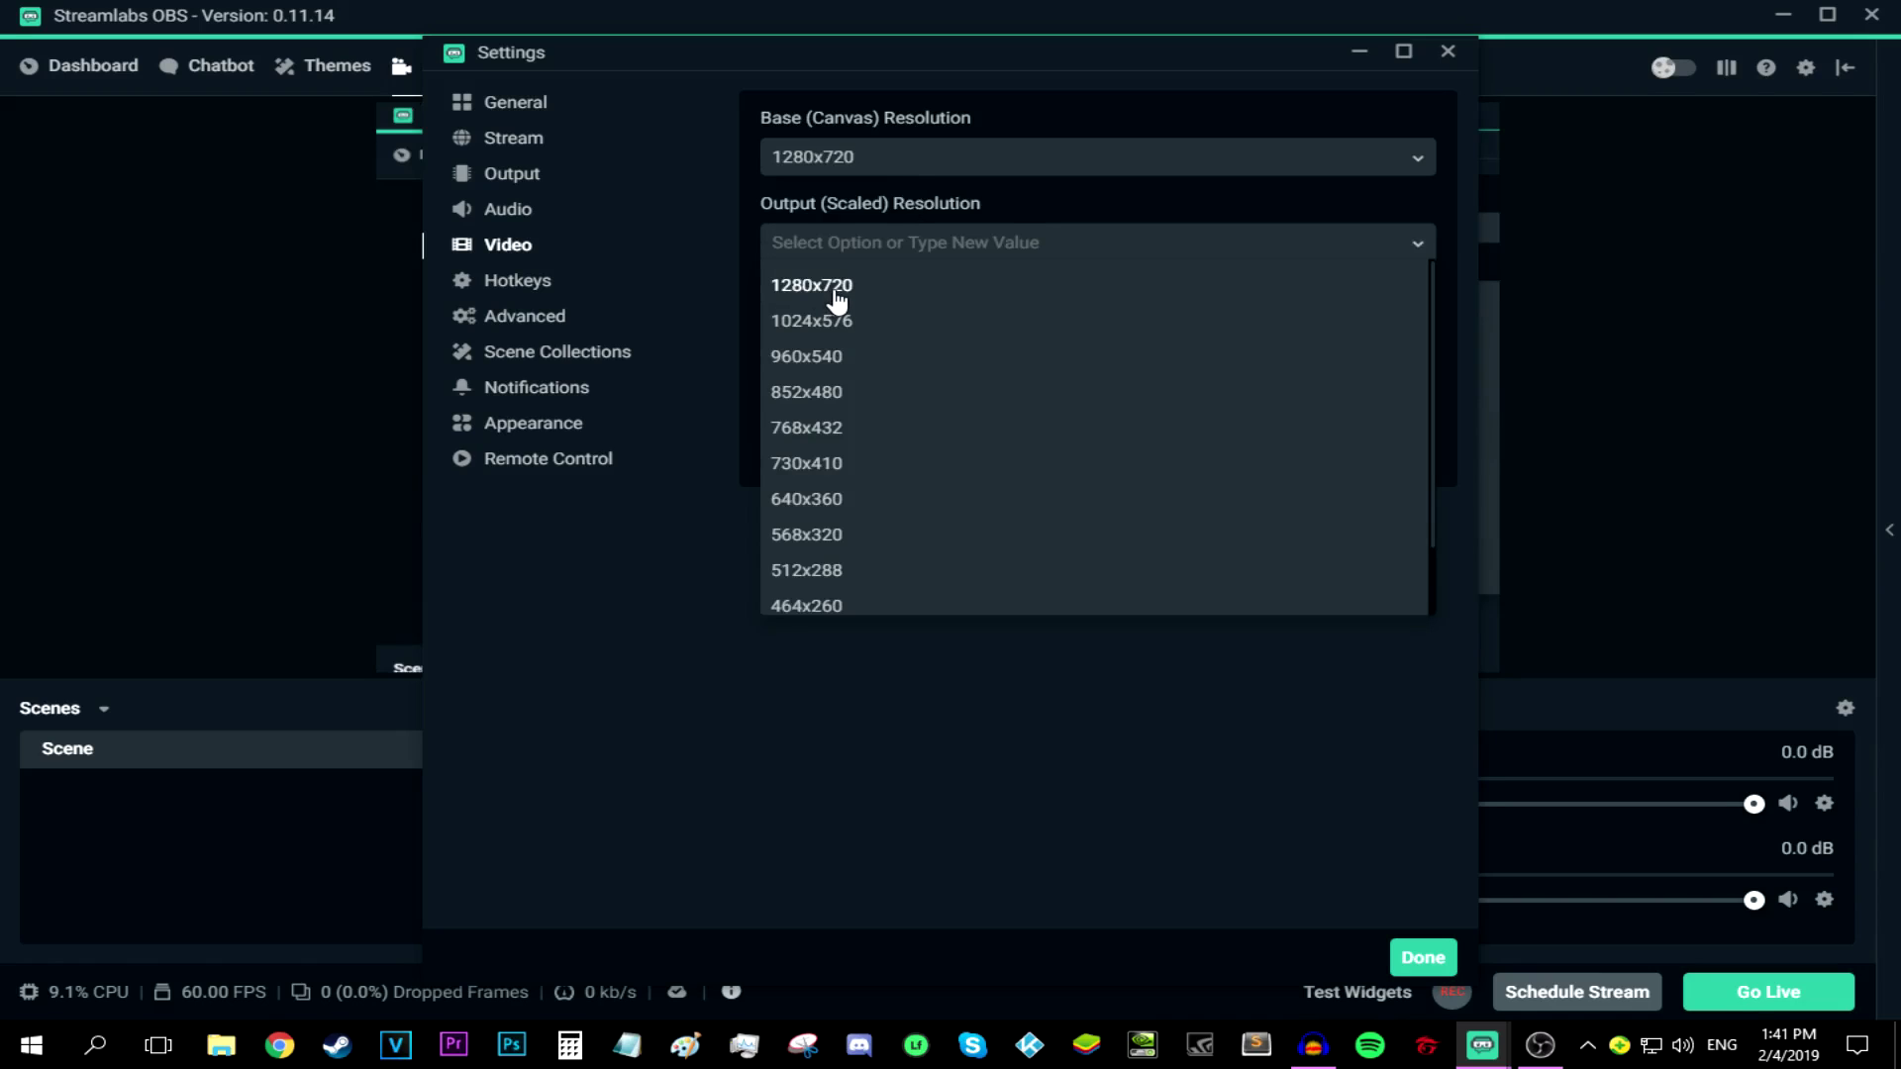
{"action": "left_click", "coordinate": [837, 287]}
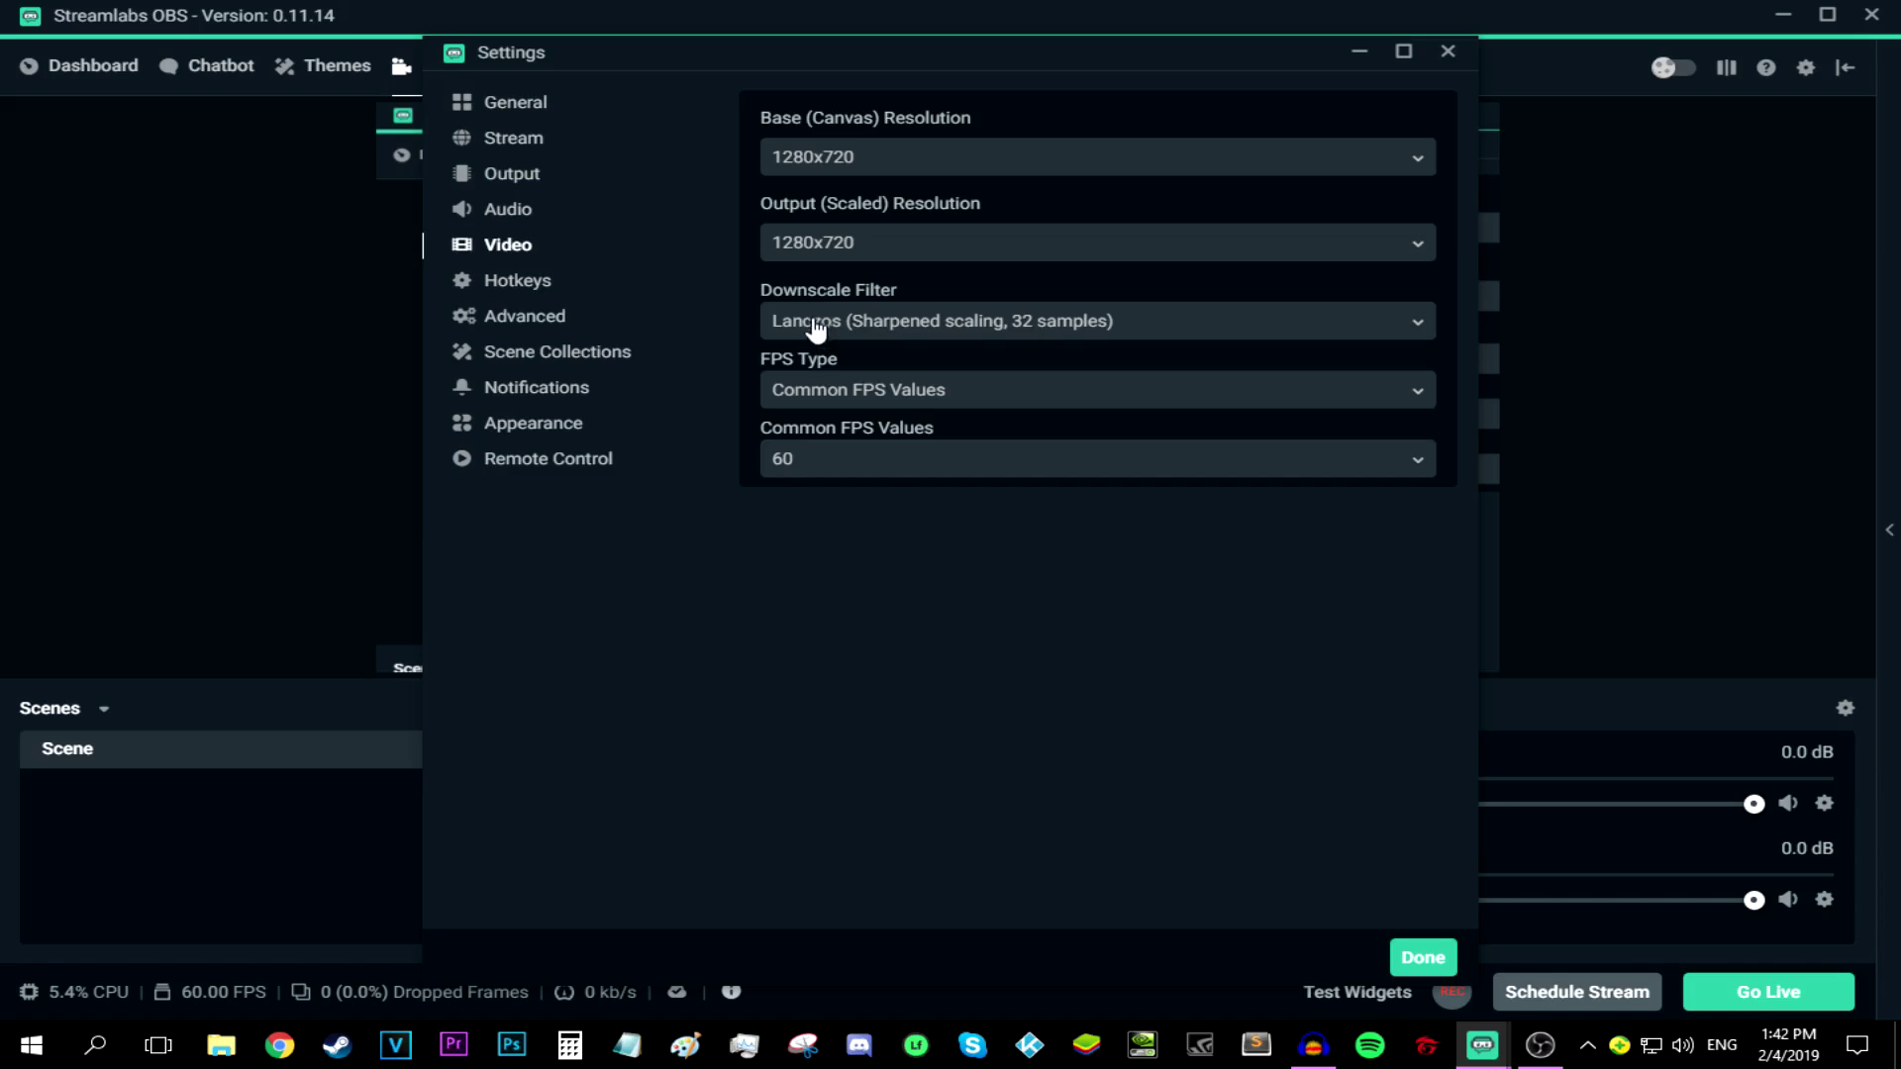
Use the Bicubic downscale filter and a Common FPS Value of 30
{"action": "left_click", "coordinate": [857, 327]}
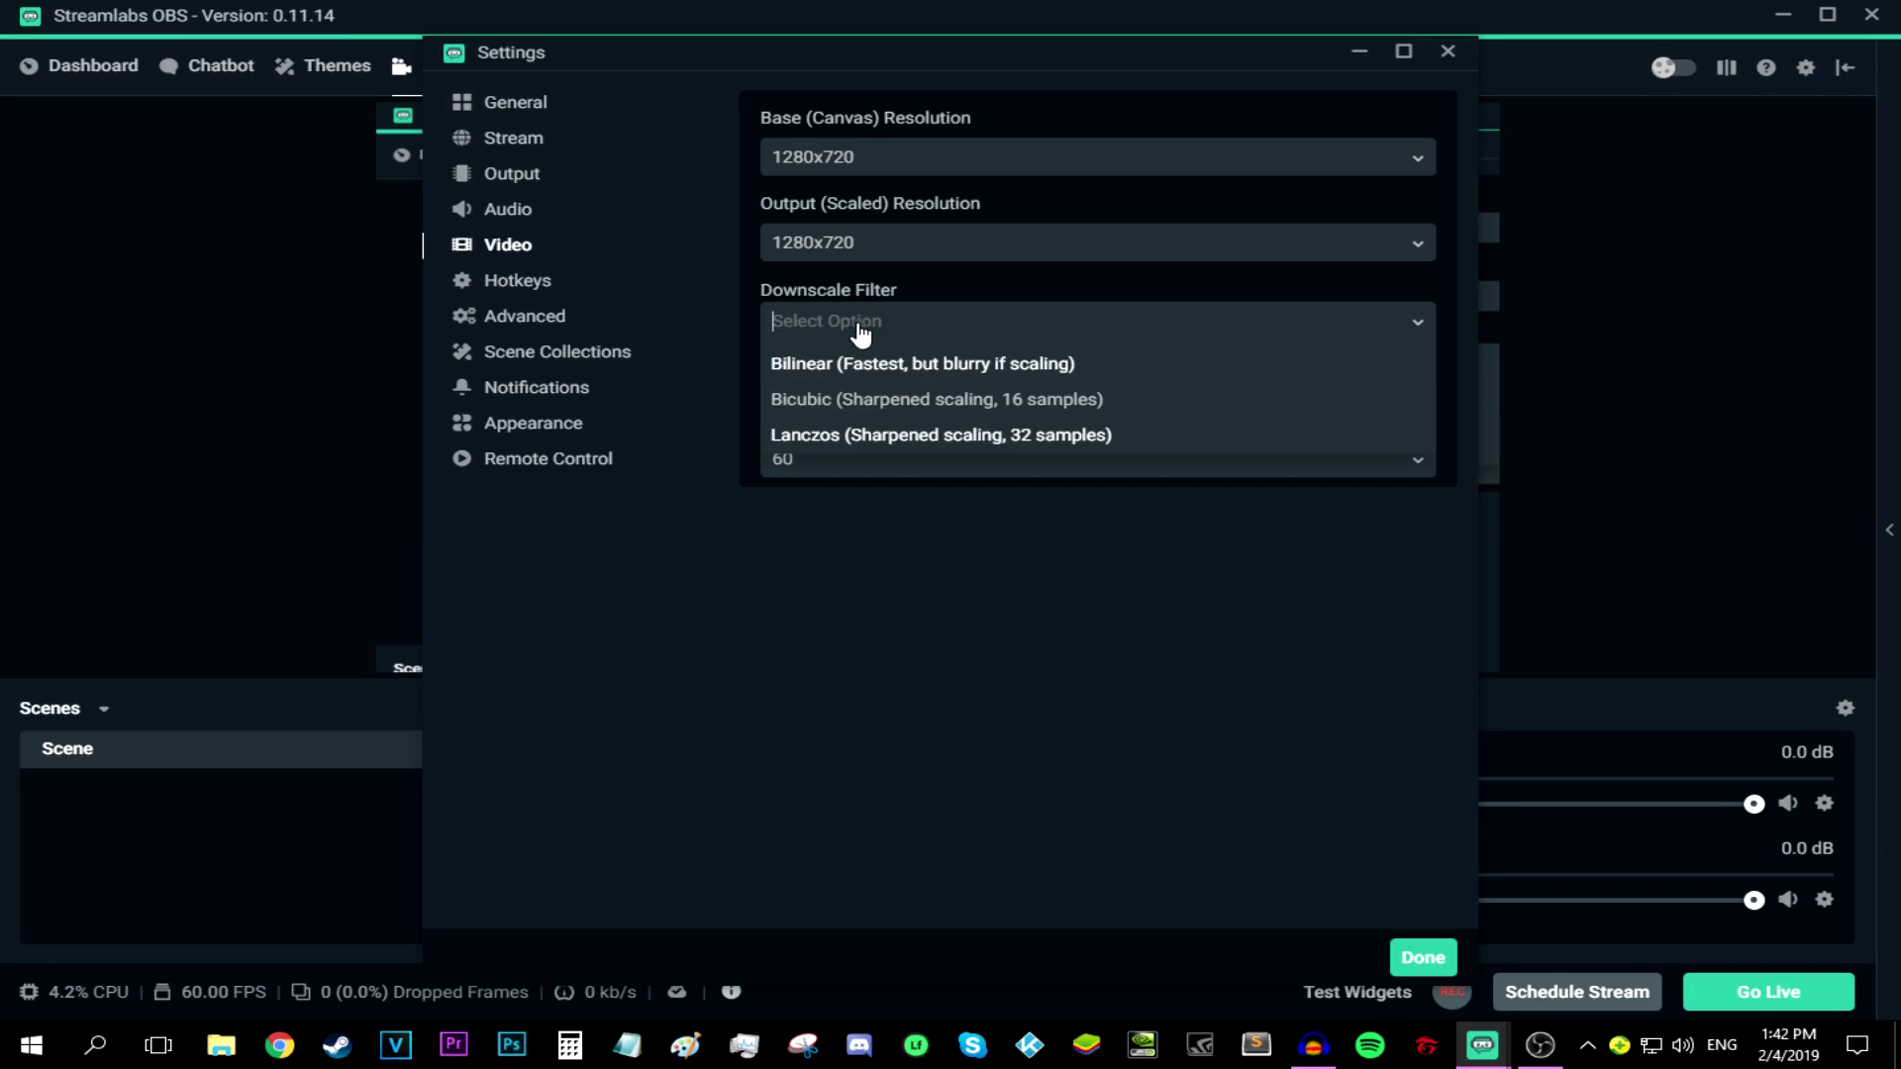
{"action": "left_click", "coordinate": [864, 409]}
{"action": "left_click", "coordinate": [853, 398]}
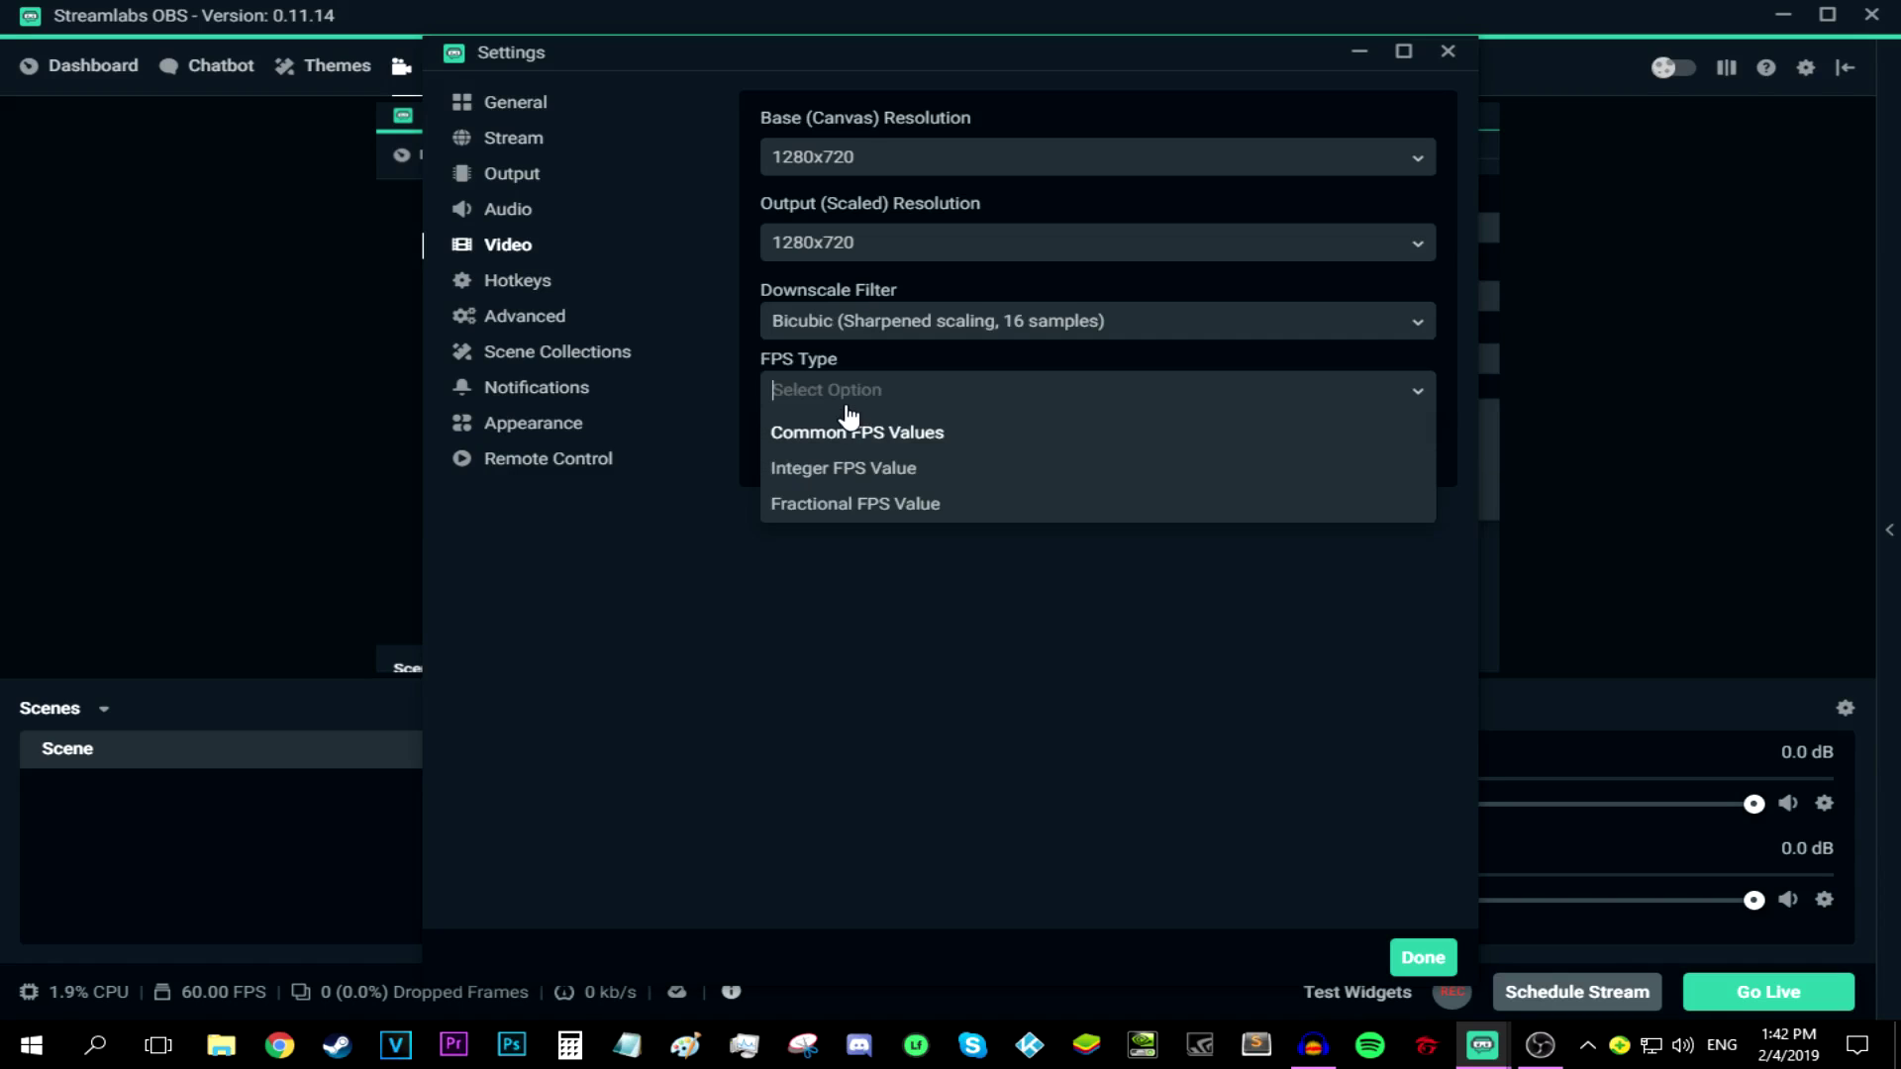
{"action": "left_click", "coordinate": [909, 447]}
{"action": "left_click", "coordinate": [832, 468]}
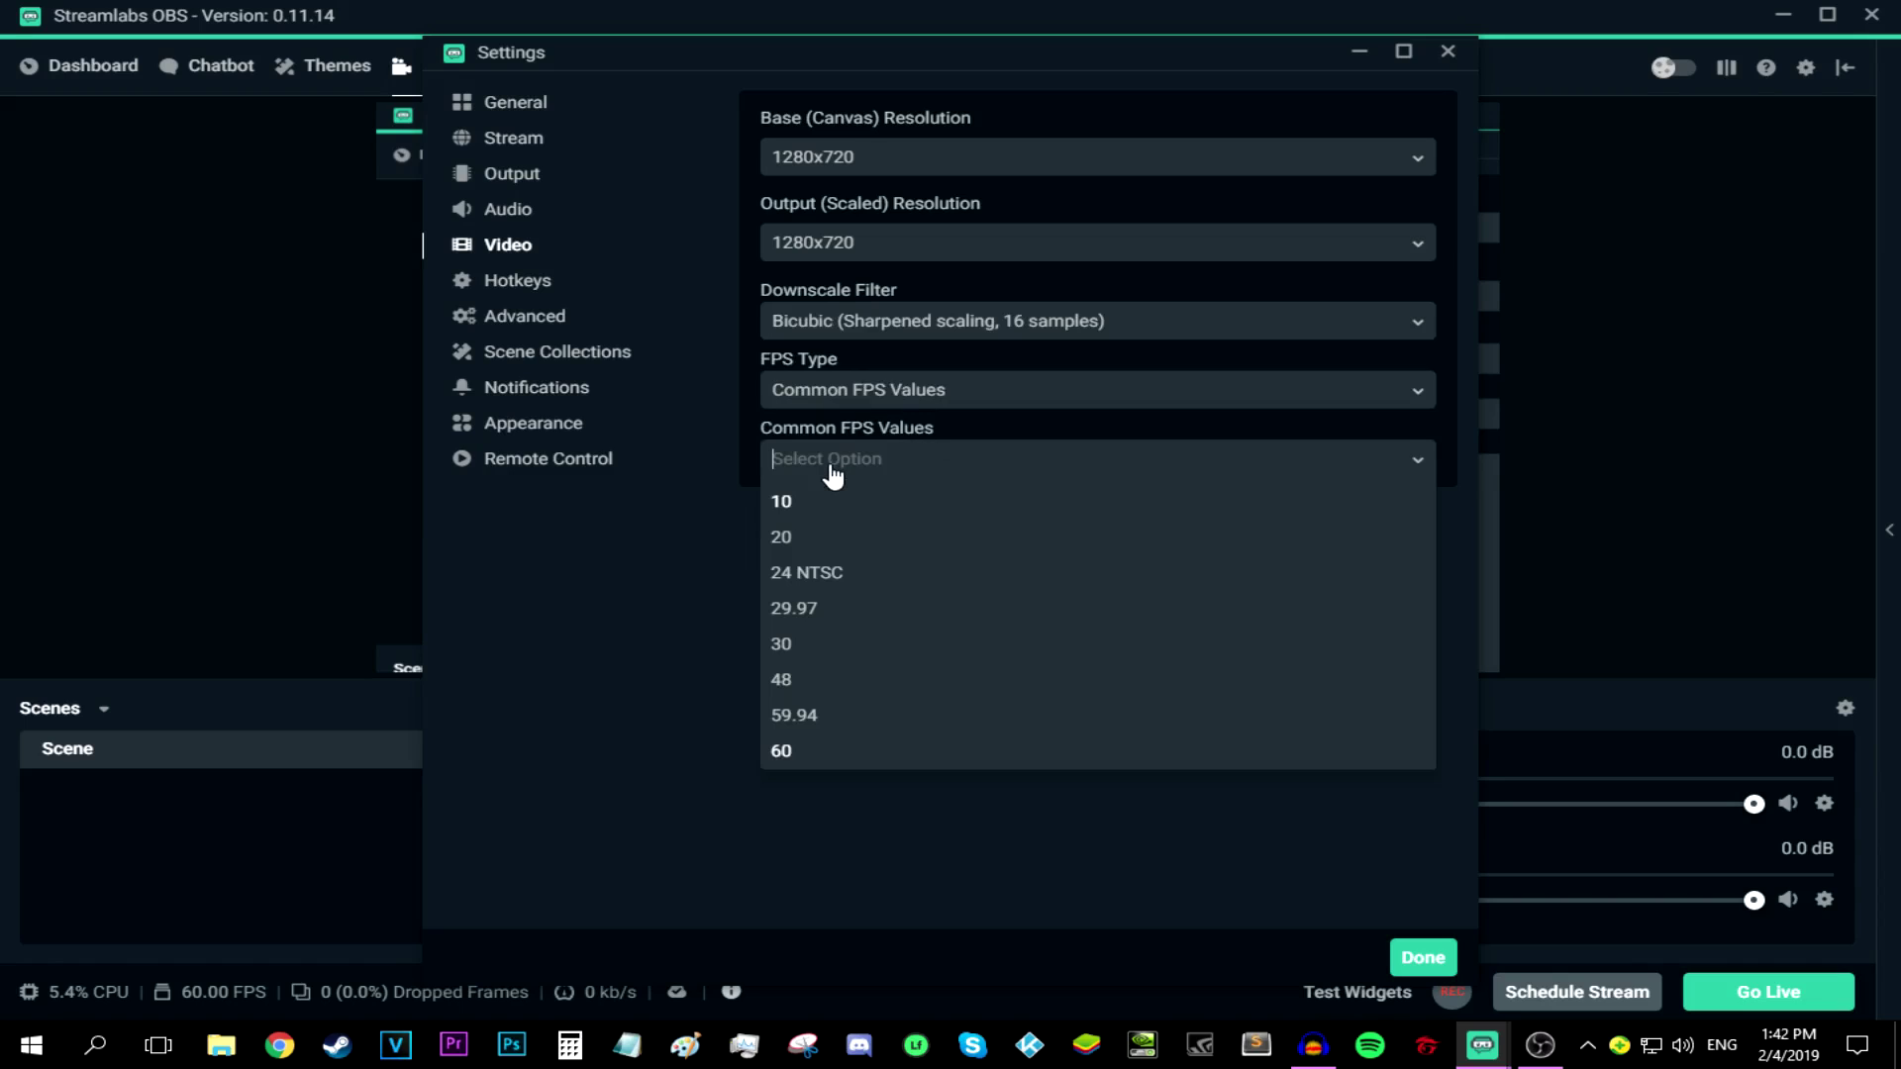
{"action": "left_click", "coordinate": [804, 646]}
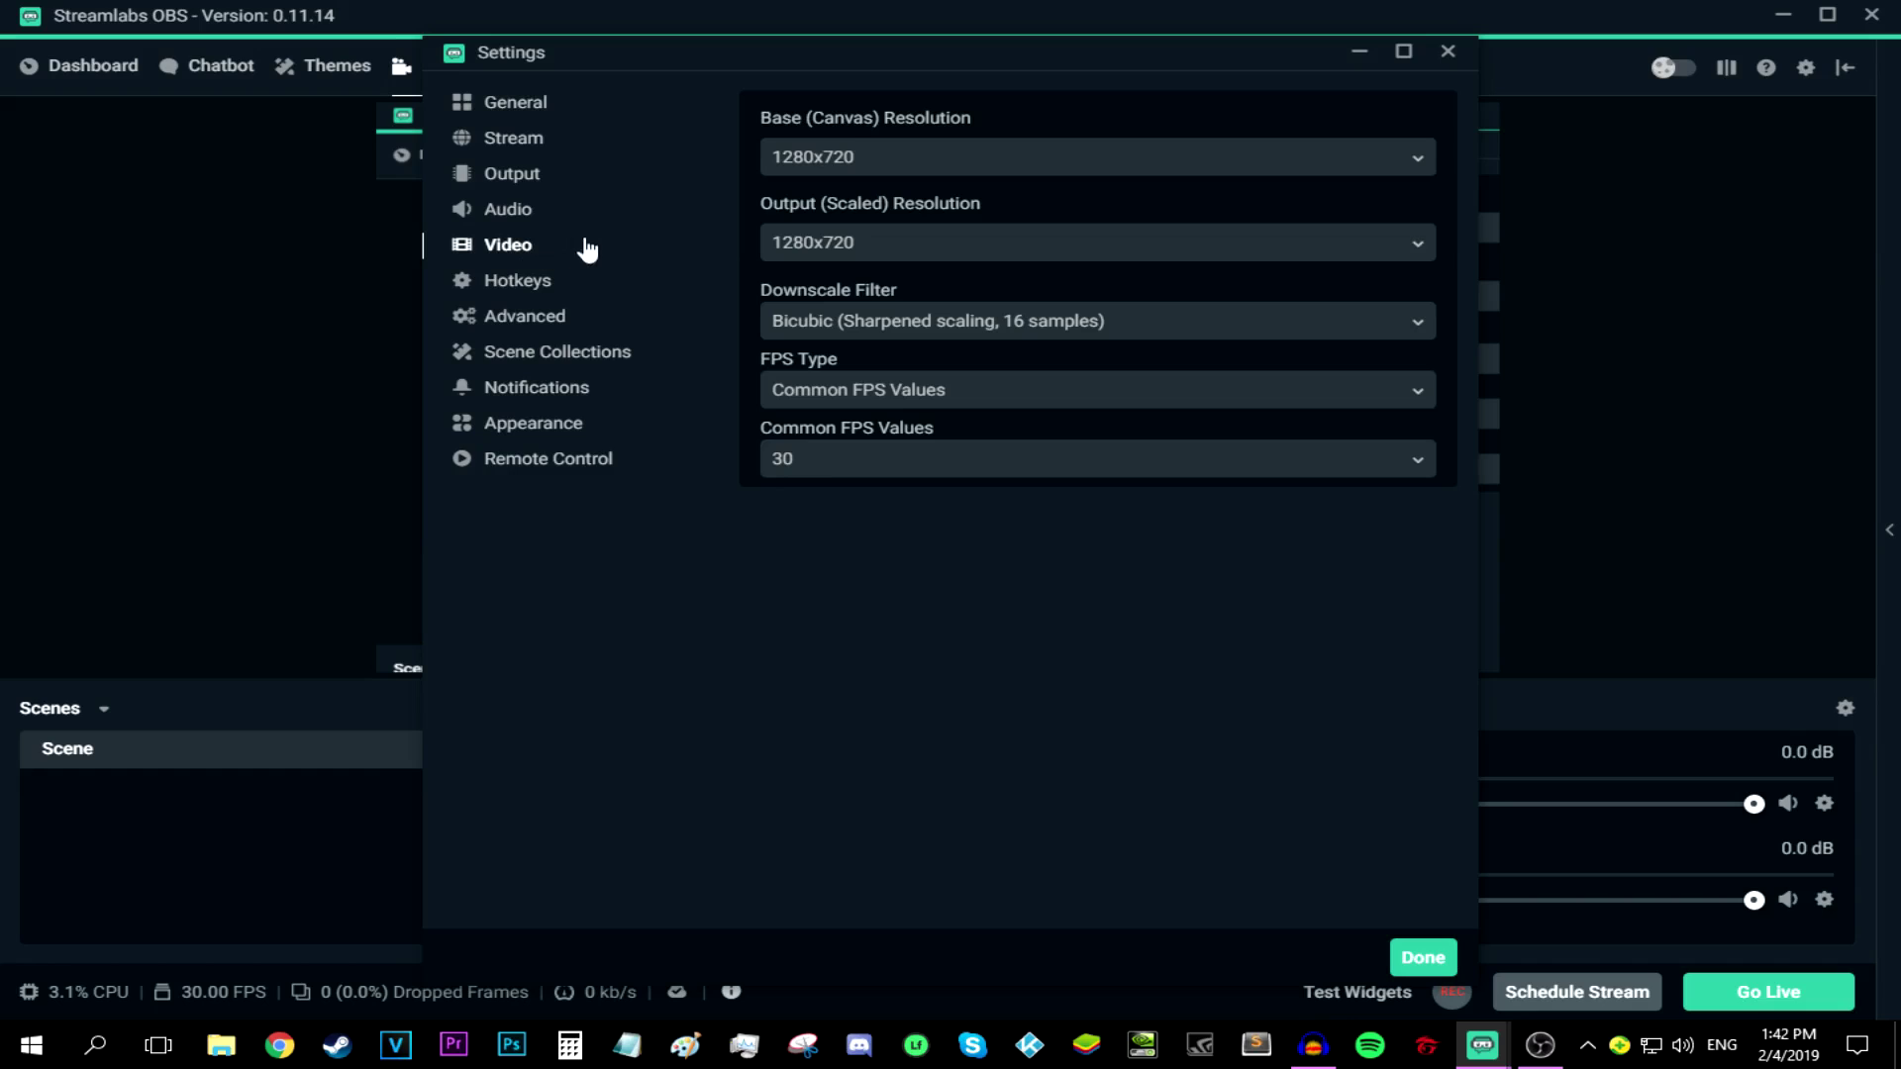
Switch Output Mode to Advanced and stream on audio track 1
{"action": "left_click", "coordinate": [498, 184]}
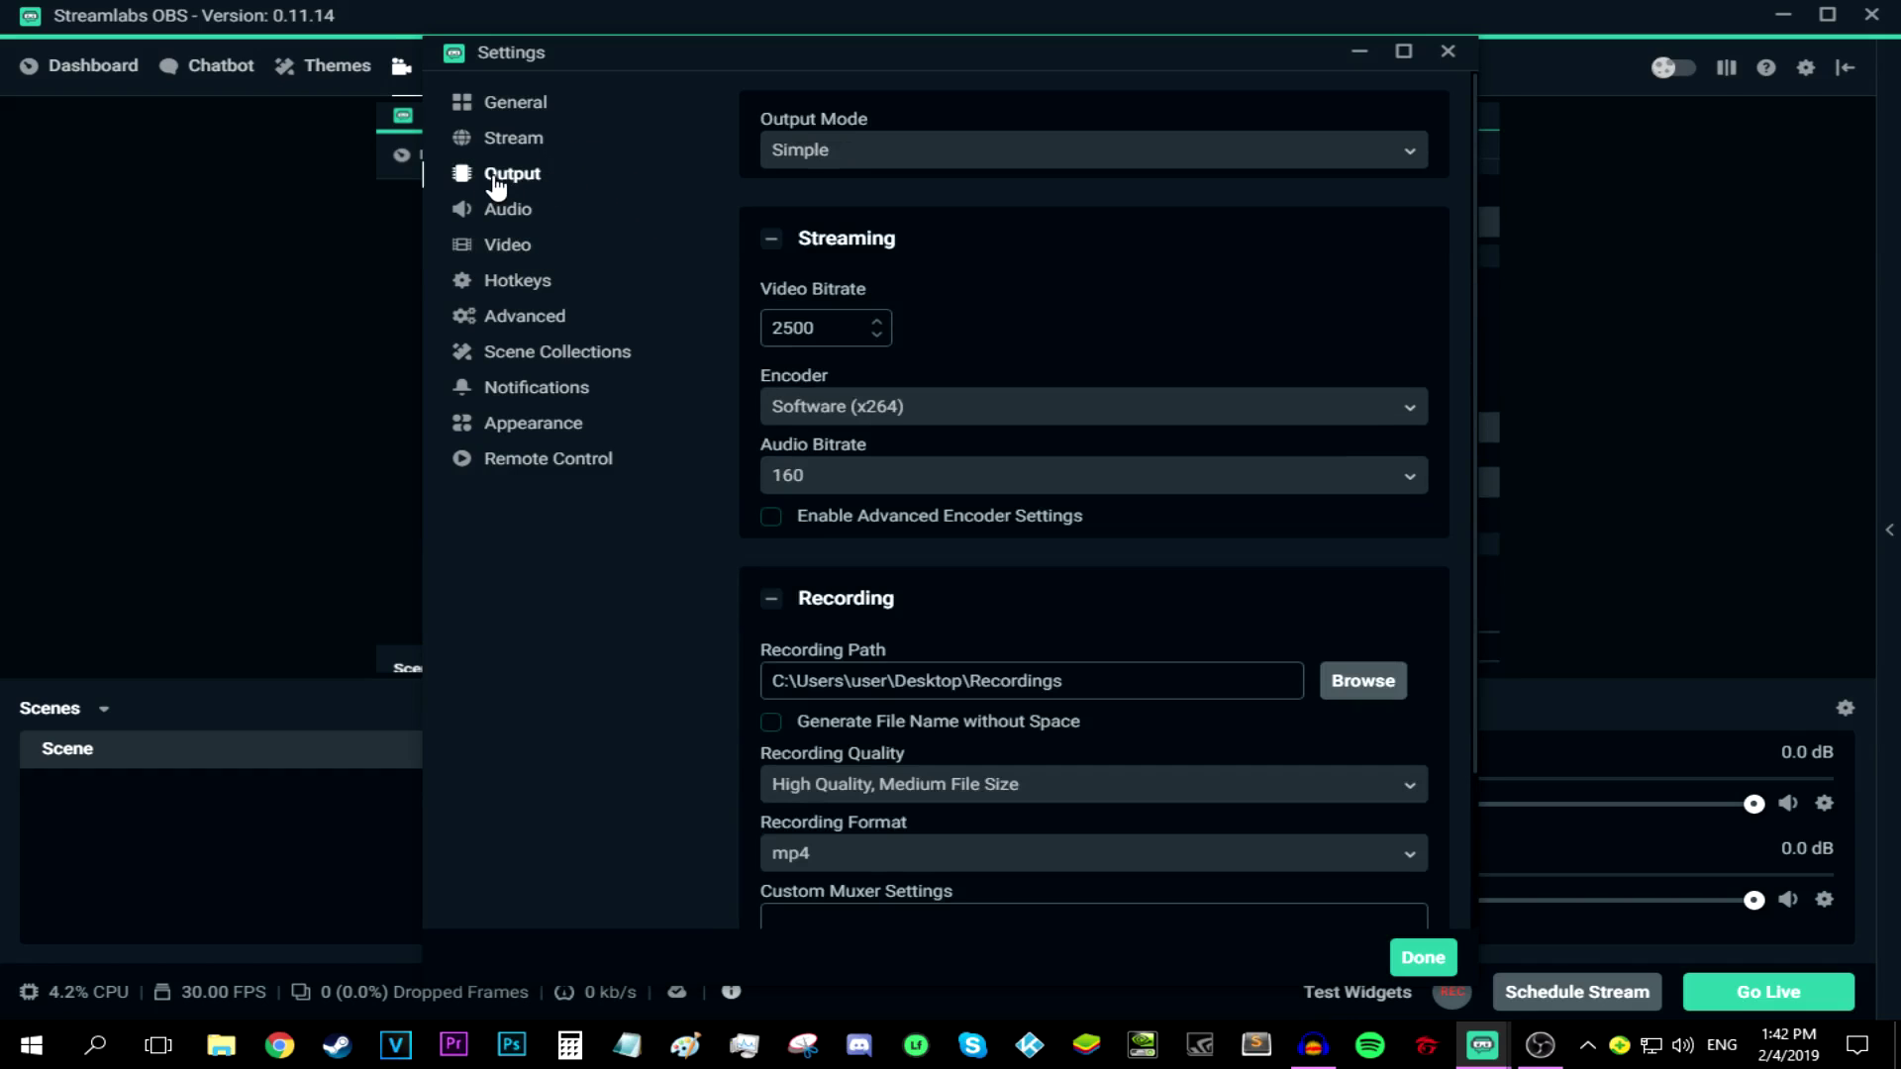
{"action": "left_click", "coordinate": [868, 156]}
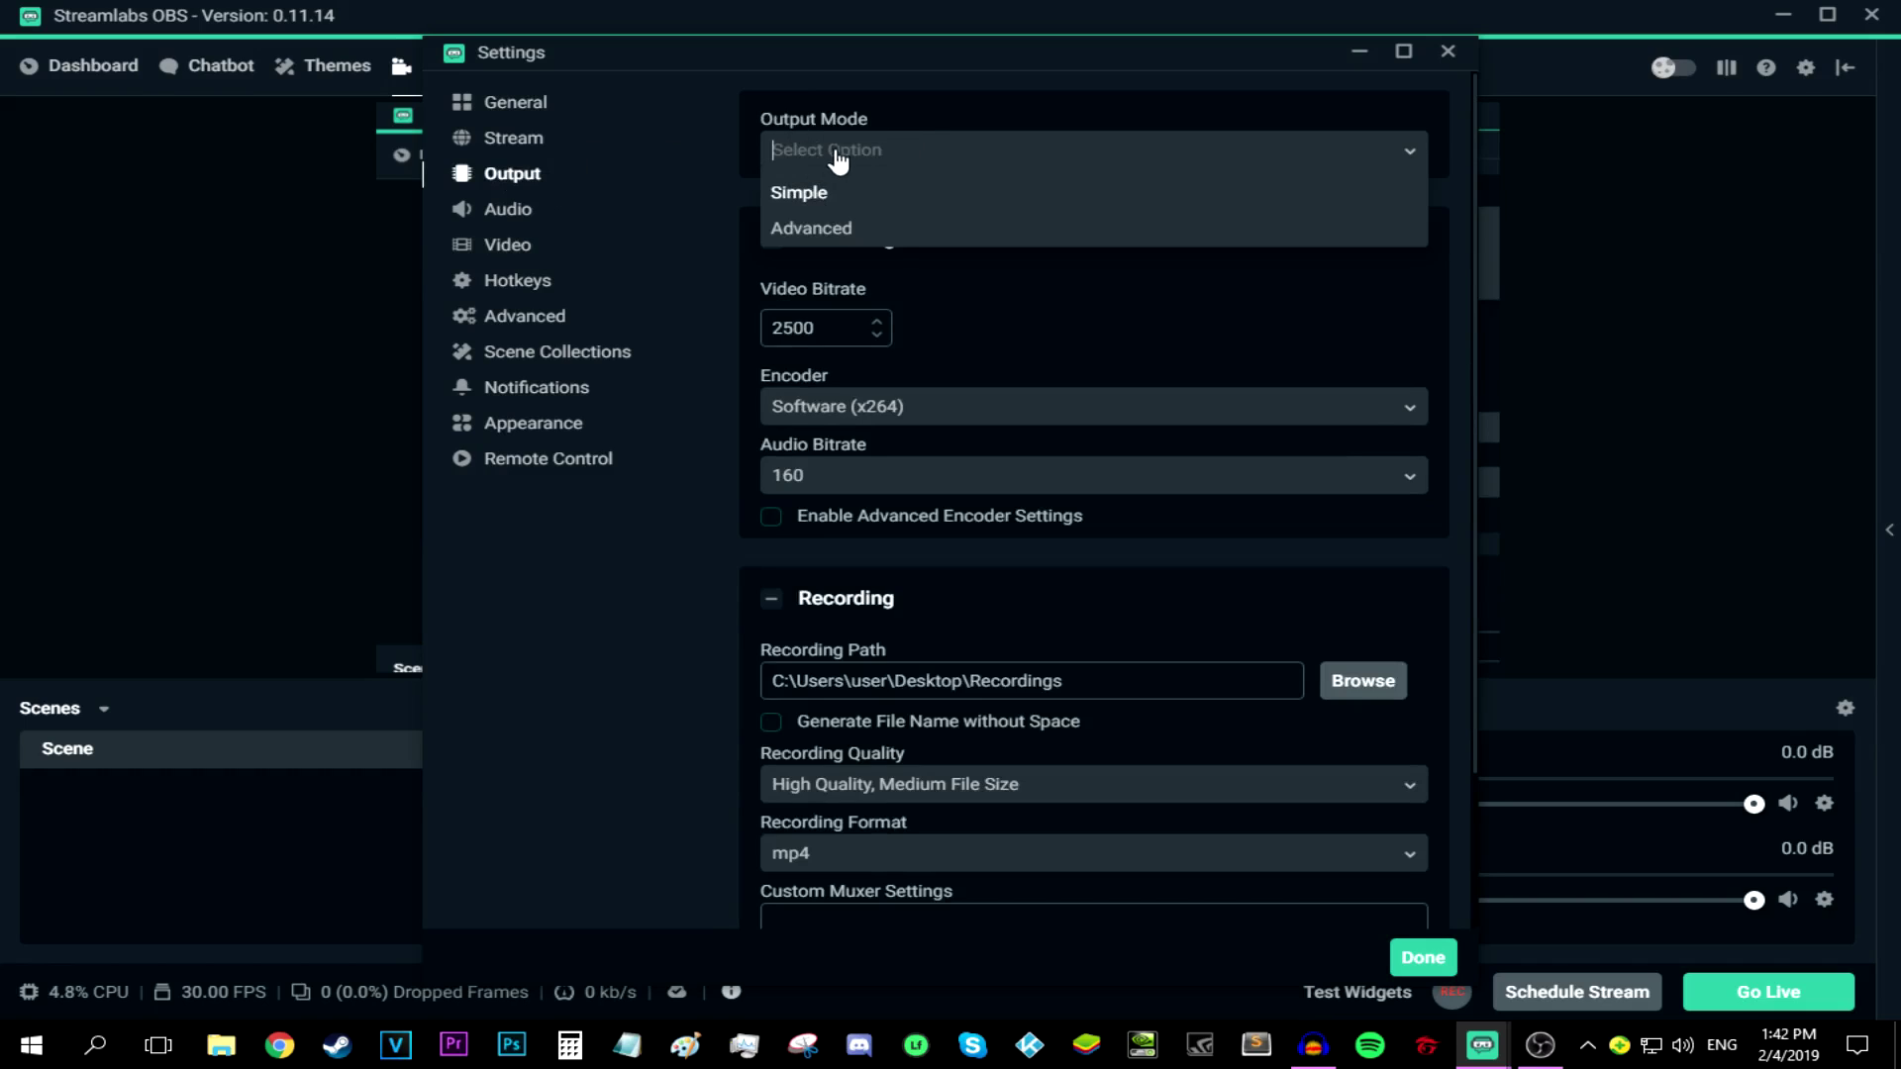
{"action": "left_click", "coordinate": [822, 230]}
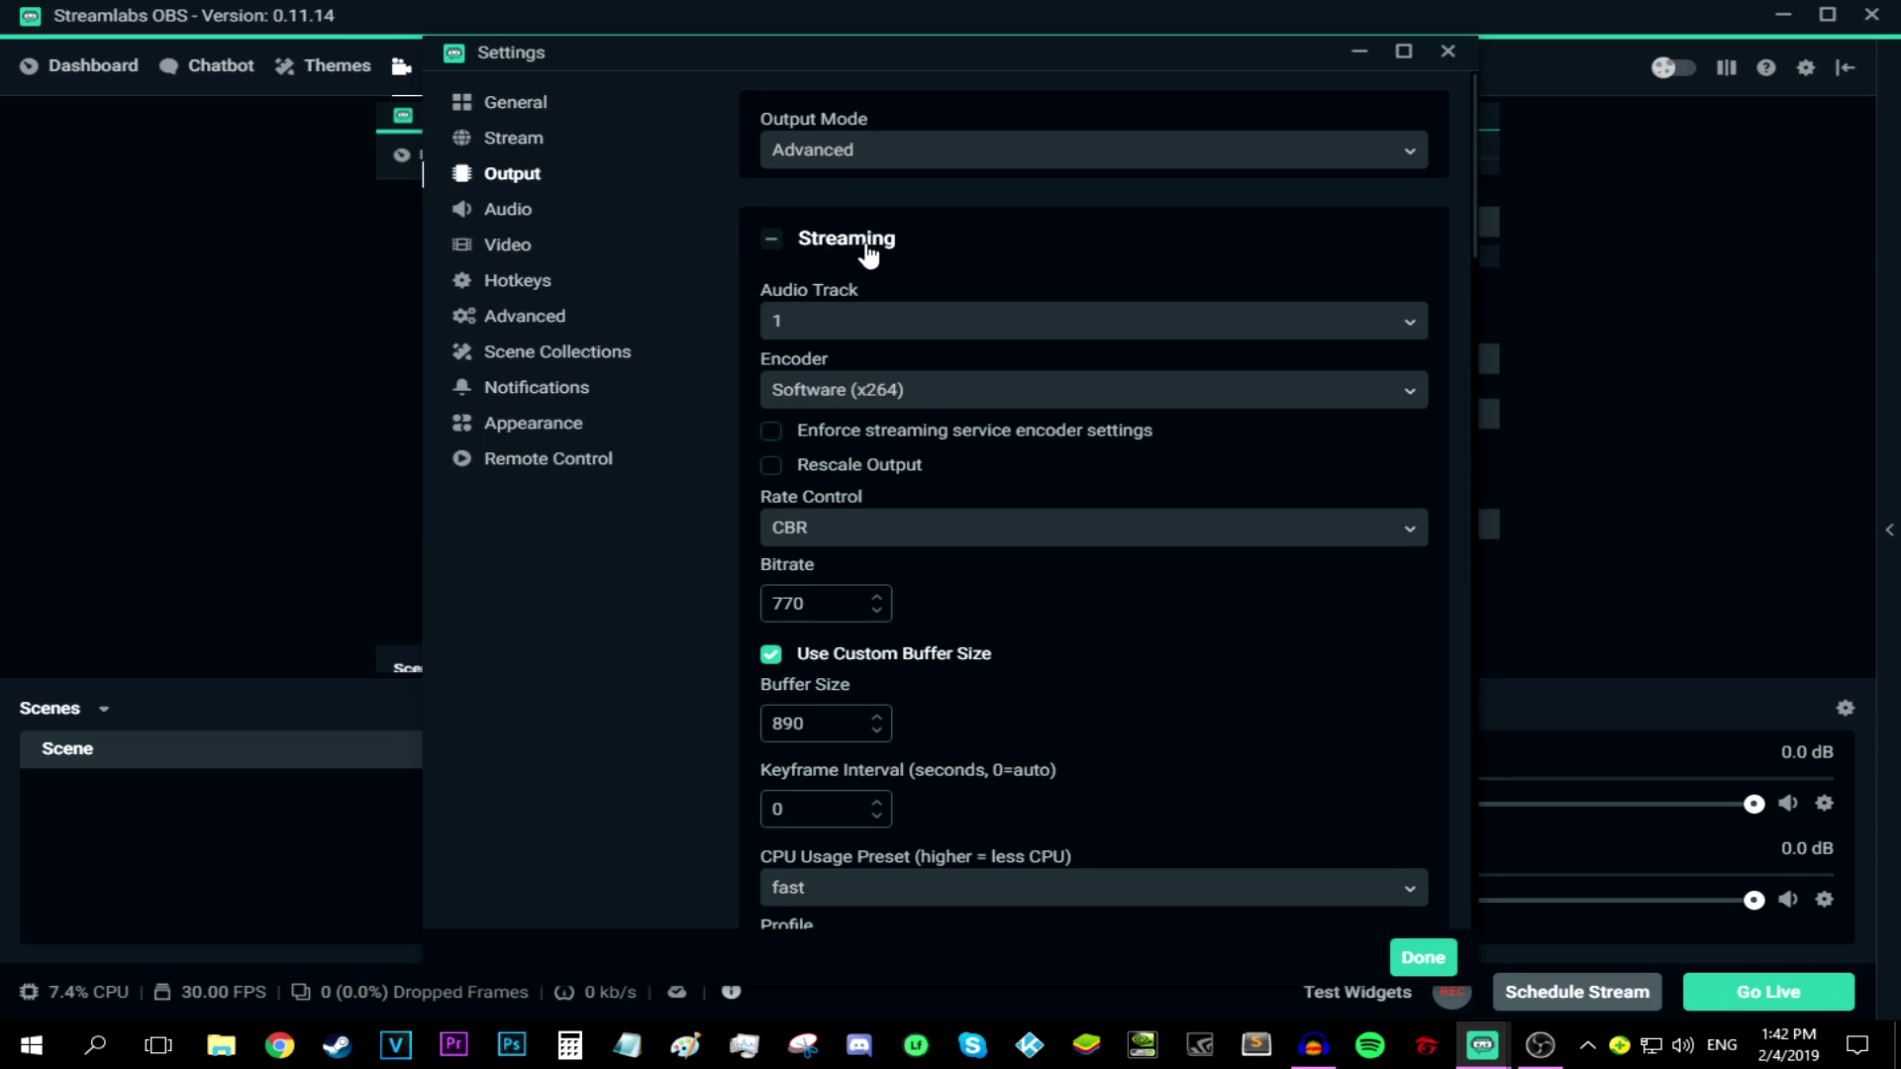
{"action": "left_click", "coordinate": [820, 327]}
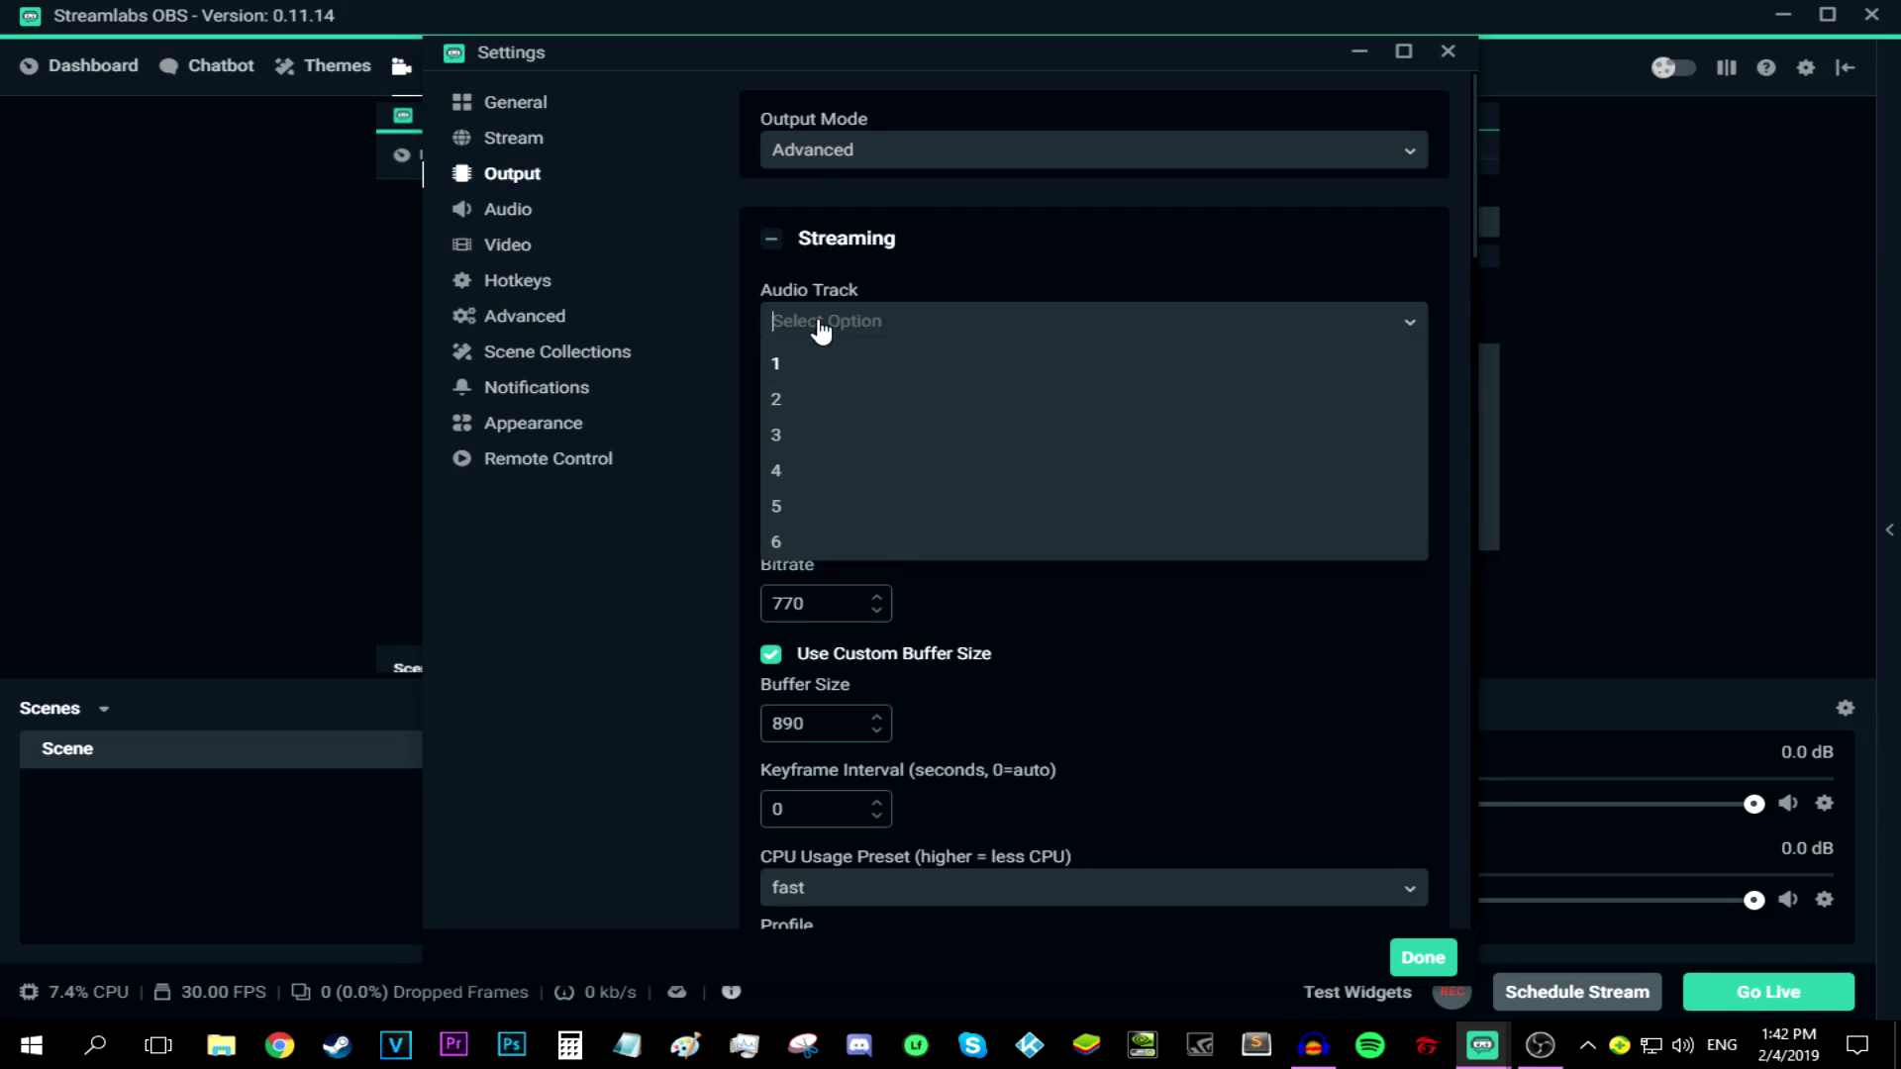
{"action": "left_click", "coordinate": [784, 365]}
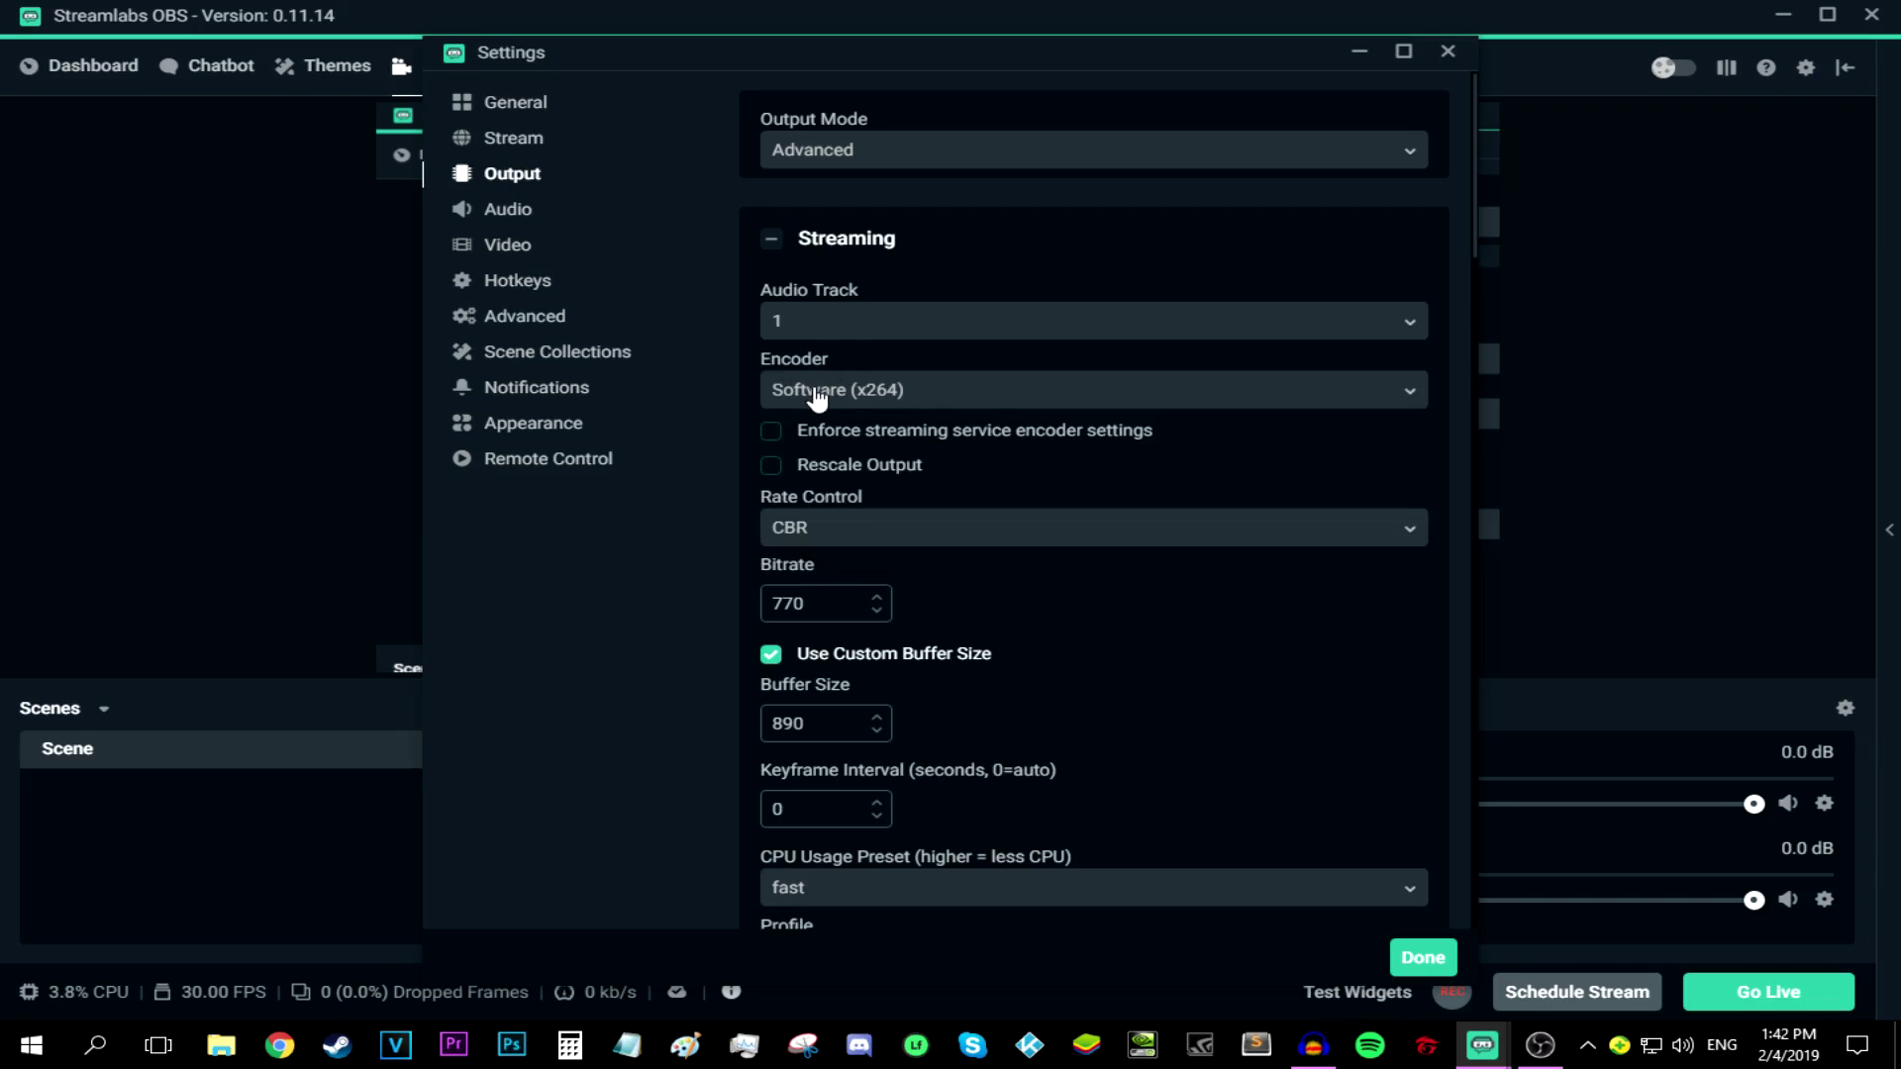
Select Software (x264) as the streaming encoder
{"action": "left_click", "coordinate": [939, 376]}
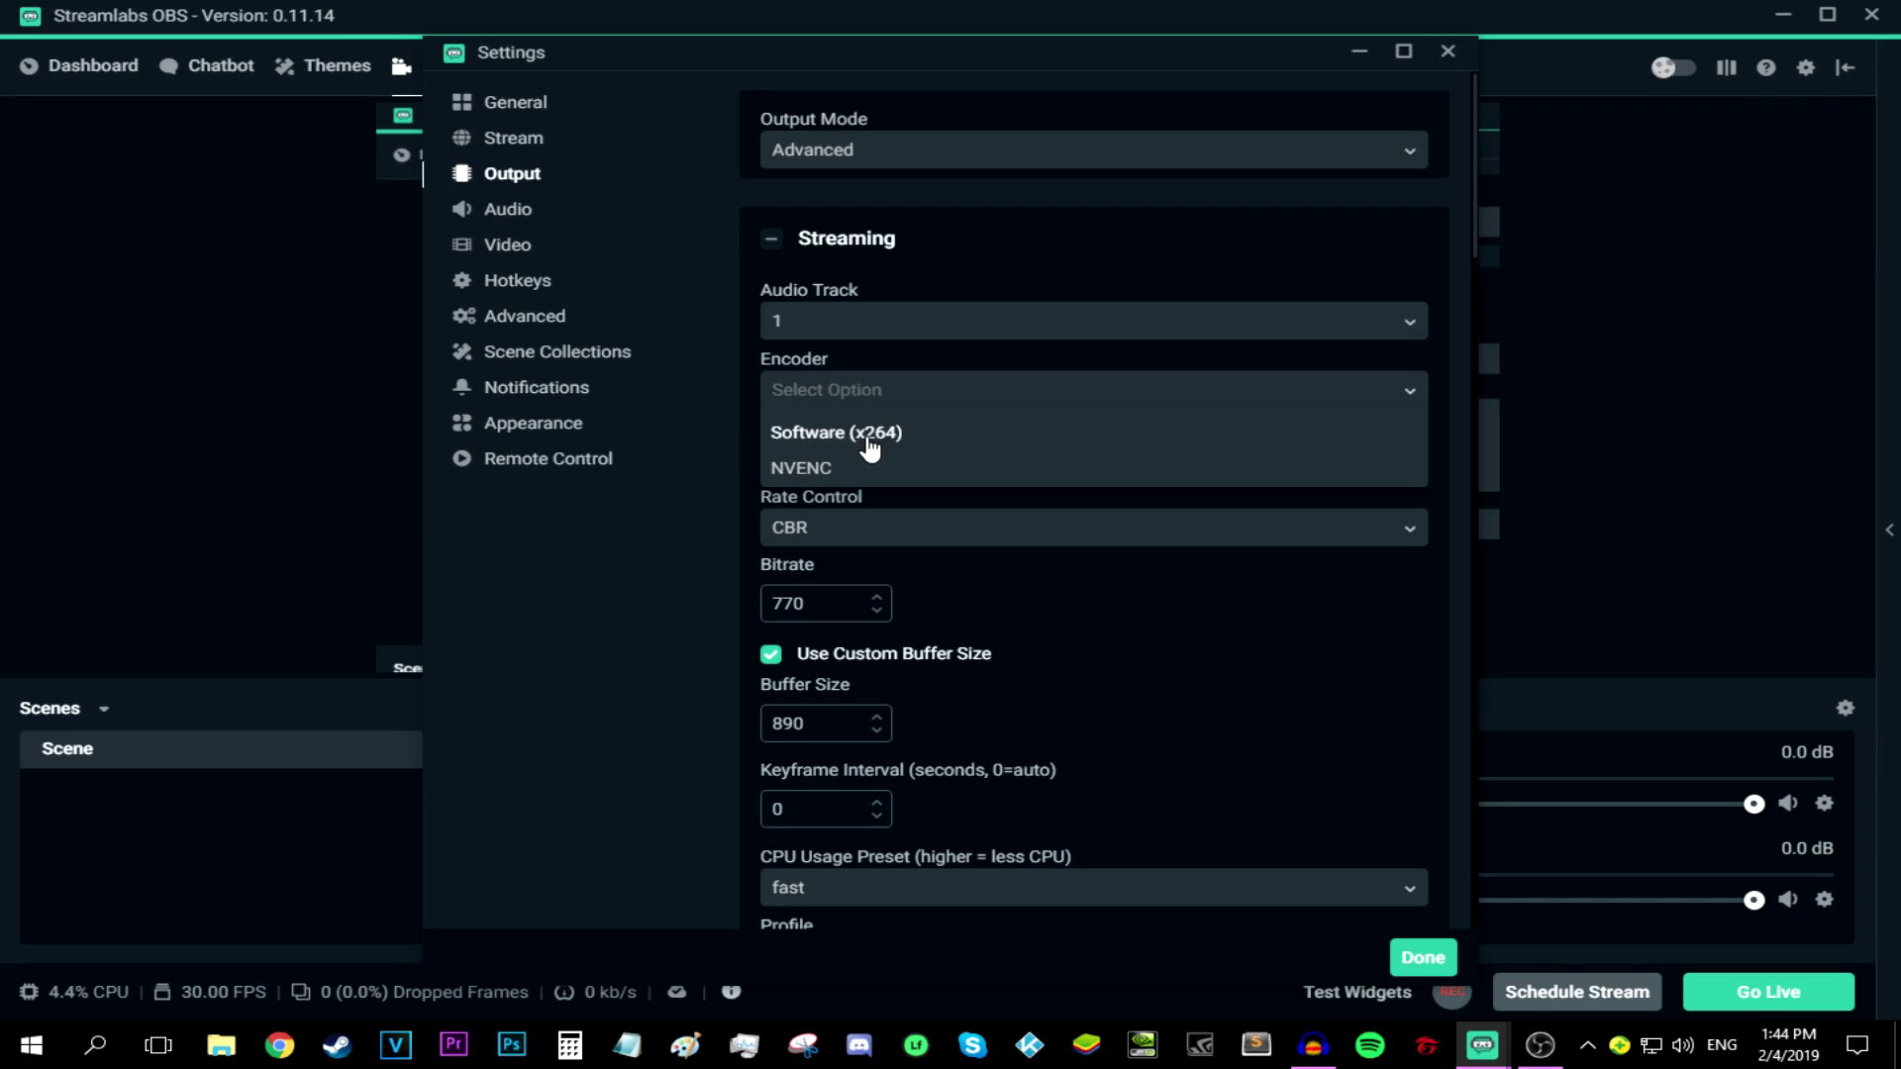
{"action": "left_click", "coordinate": [869, 444]}
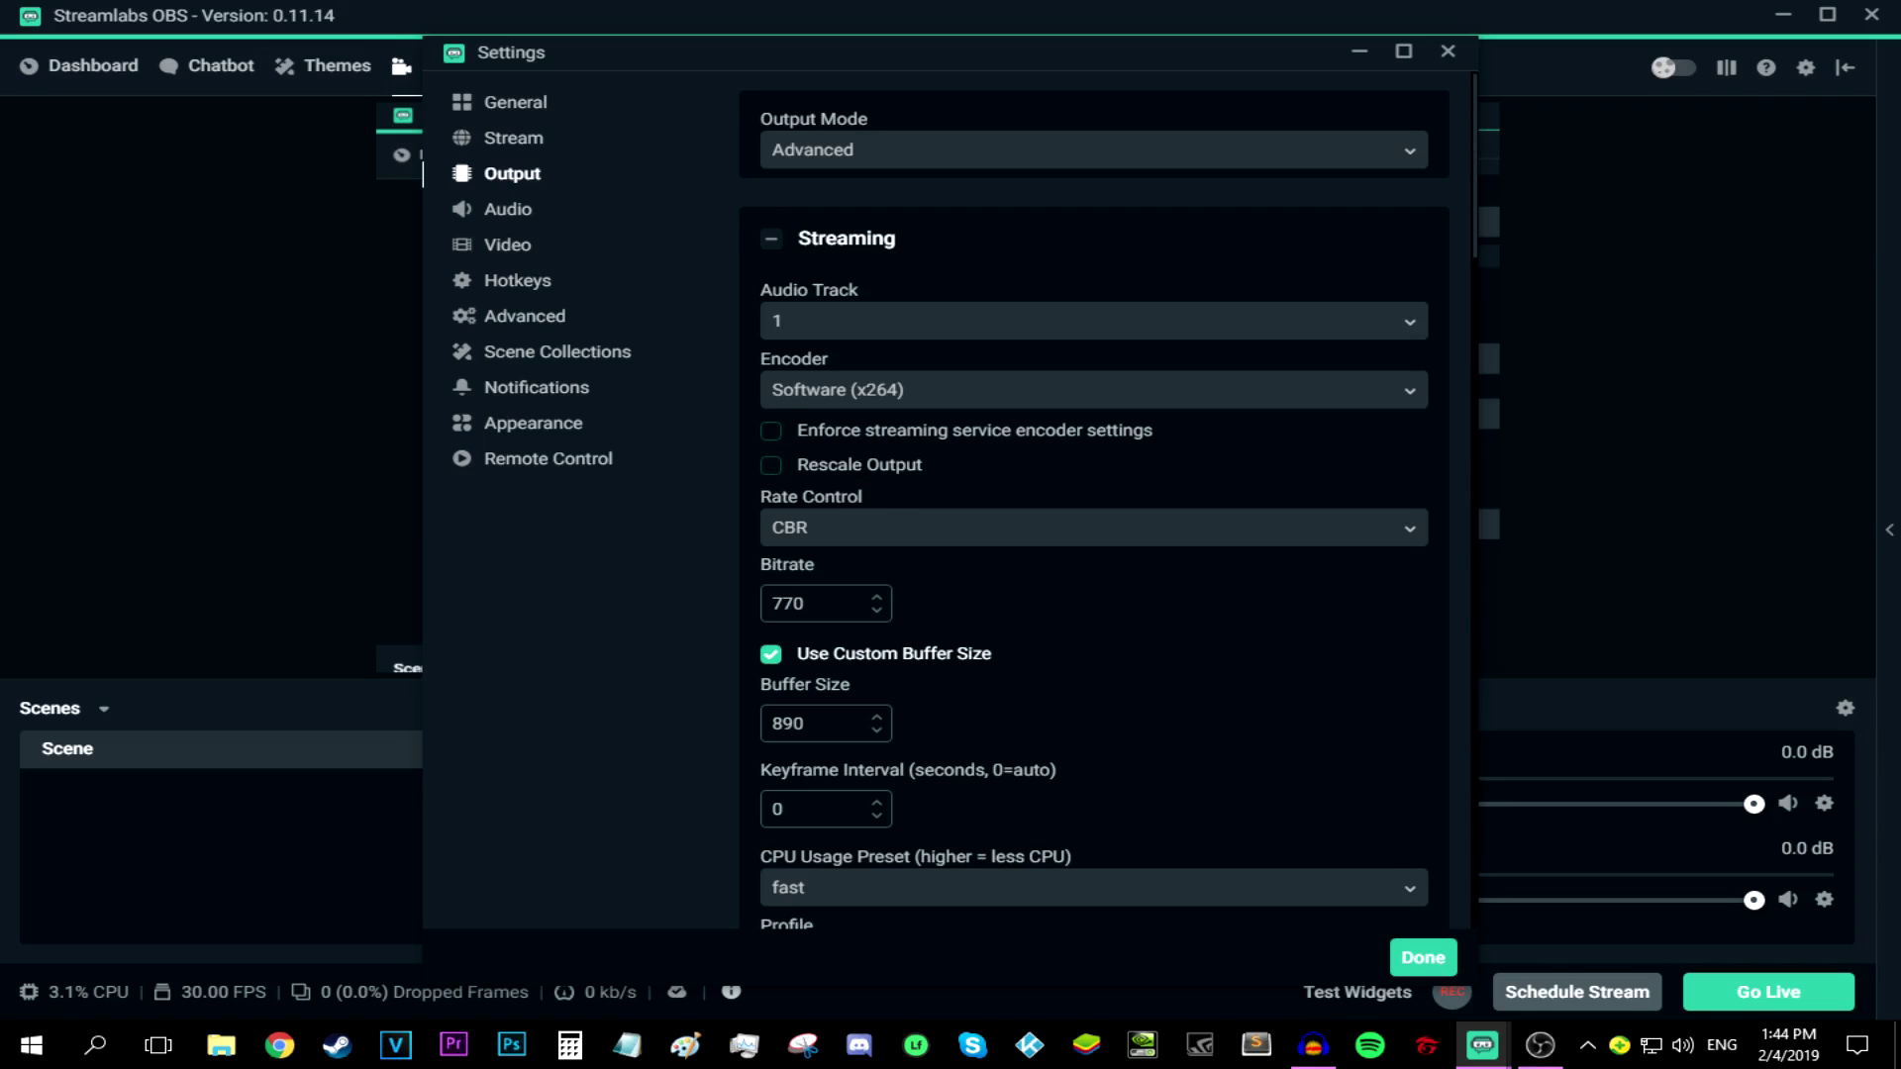
{"action": "left_click", "coordinate": [851, 530]}
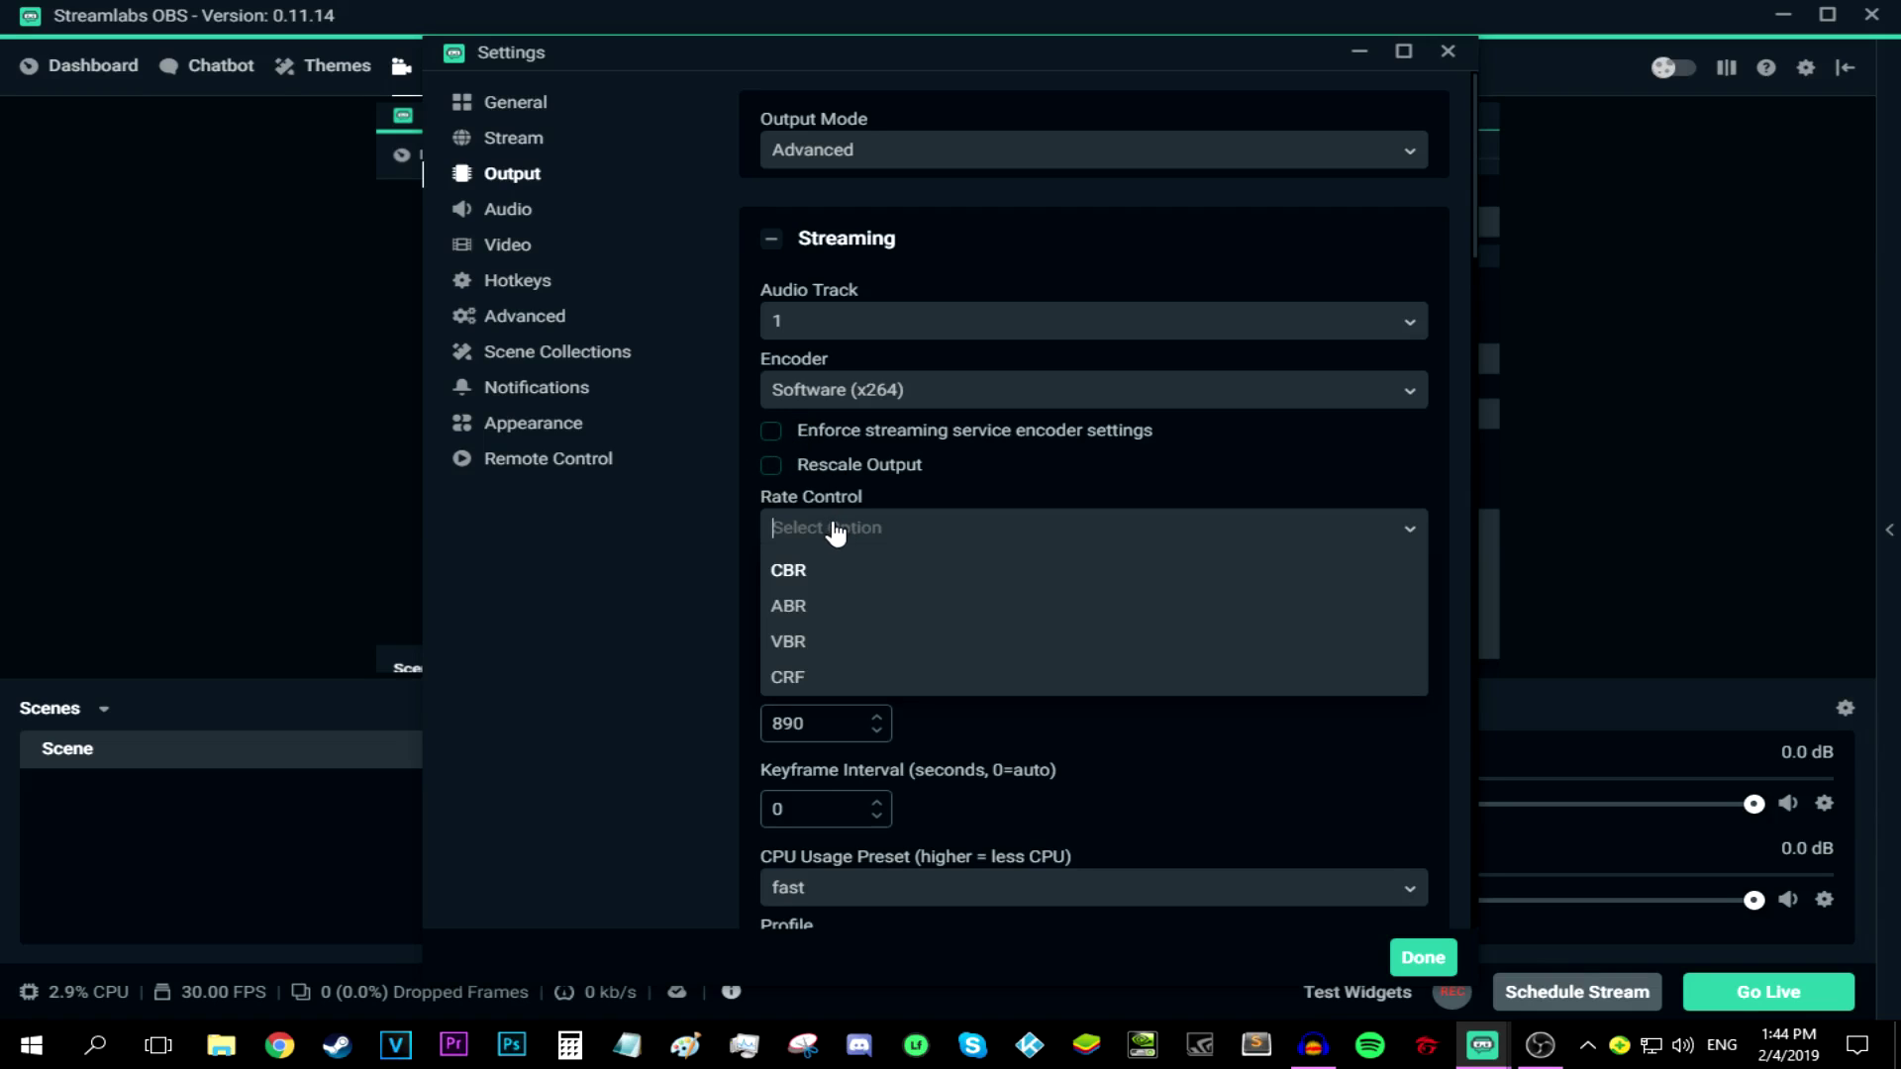
Keep CBR rate control, set the bitrate to 3000, and turn off Use Custom Buffer Size
{"action": "key", "text": "Return"}
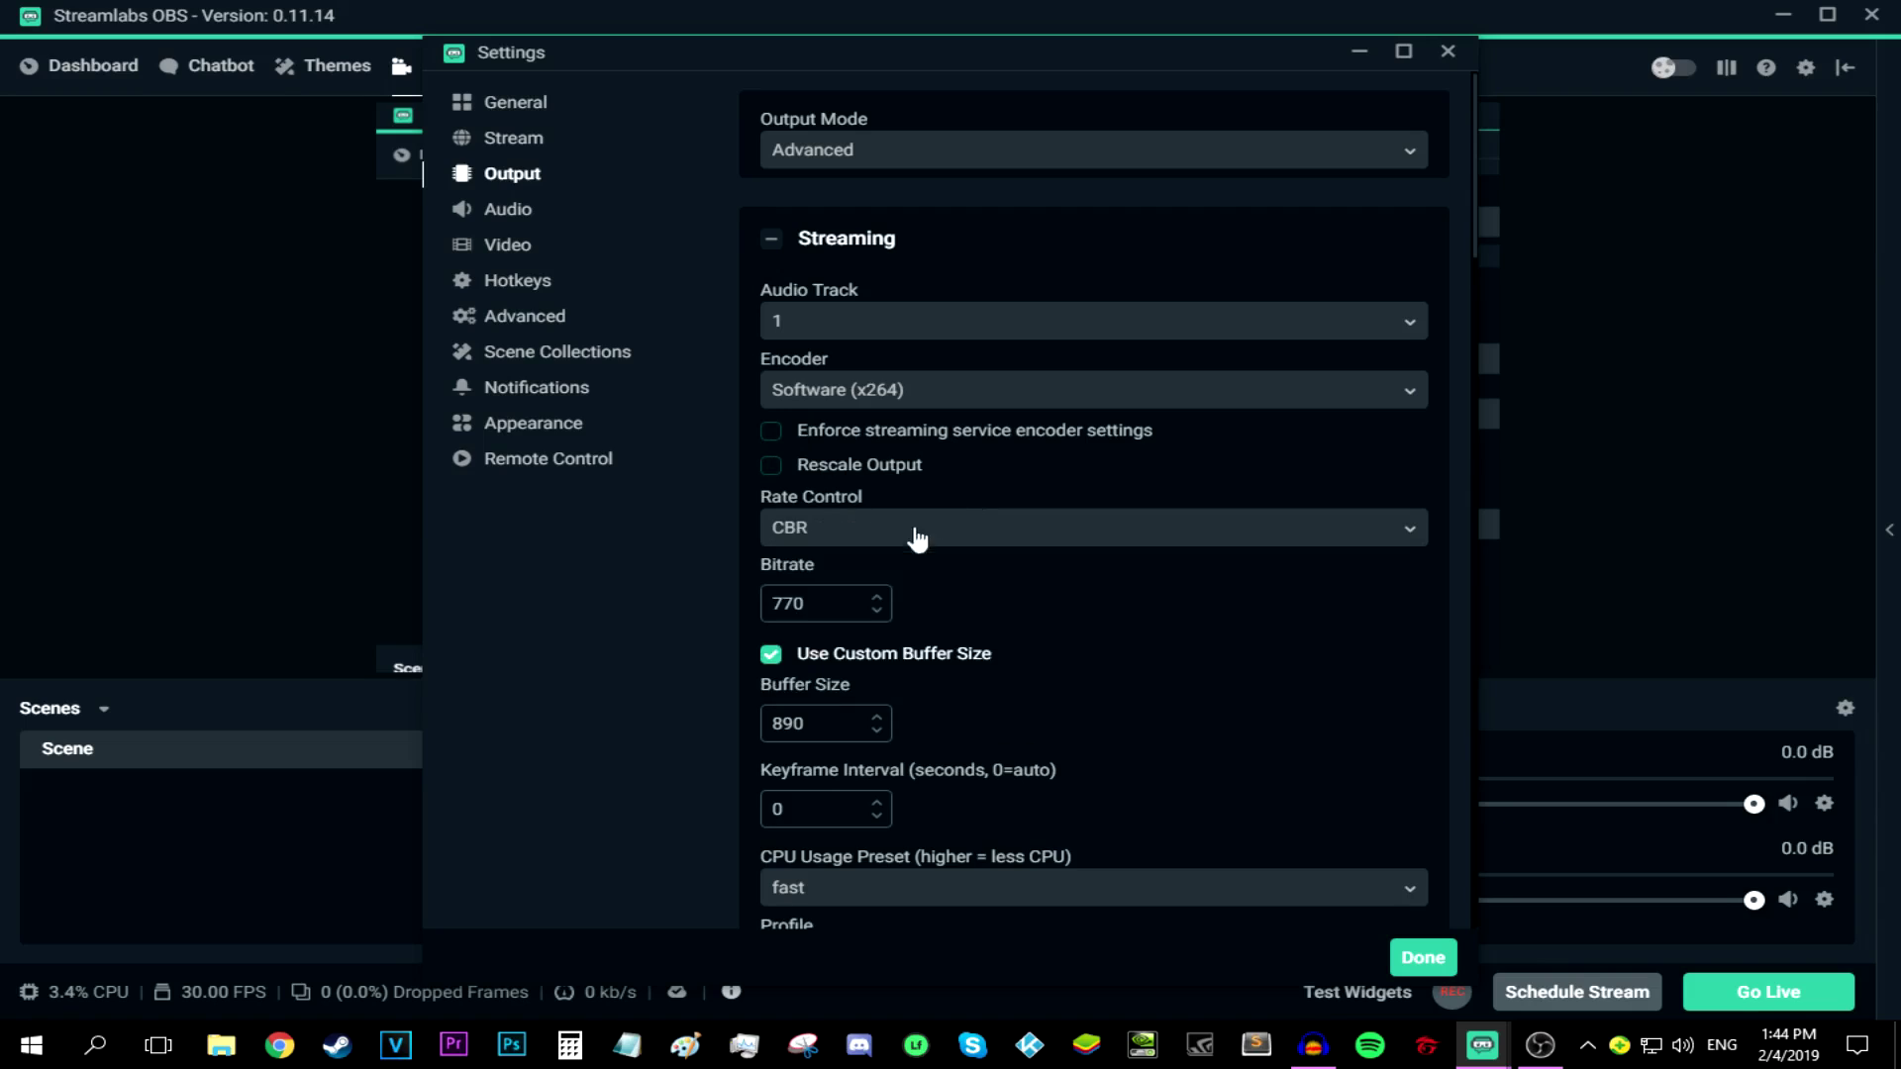
{"action": "double_click", "coordinate": [834, 604]}
{"action": "type", "text": "3000"}
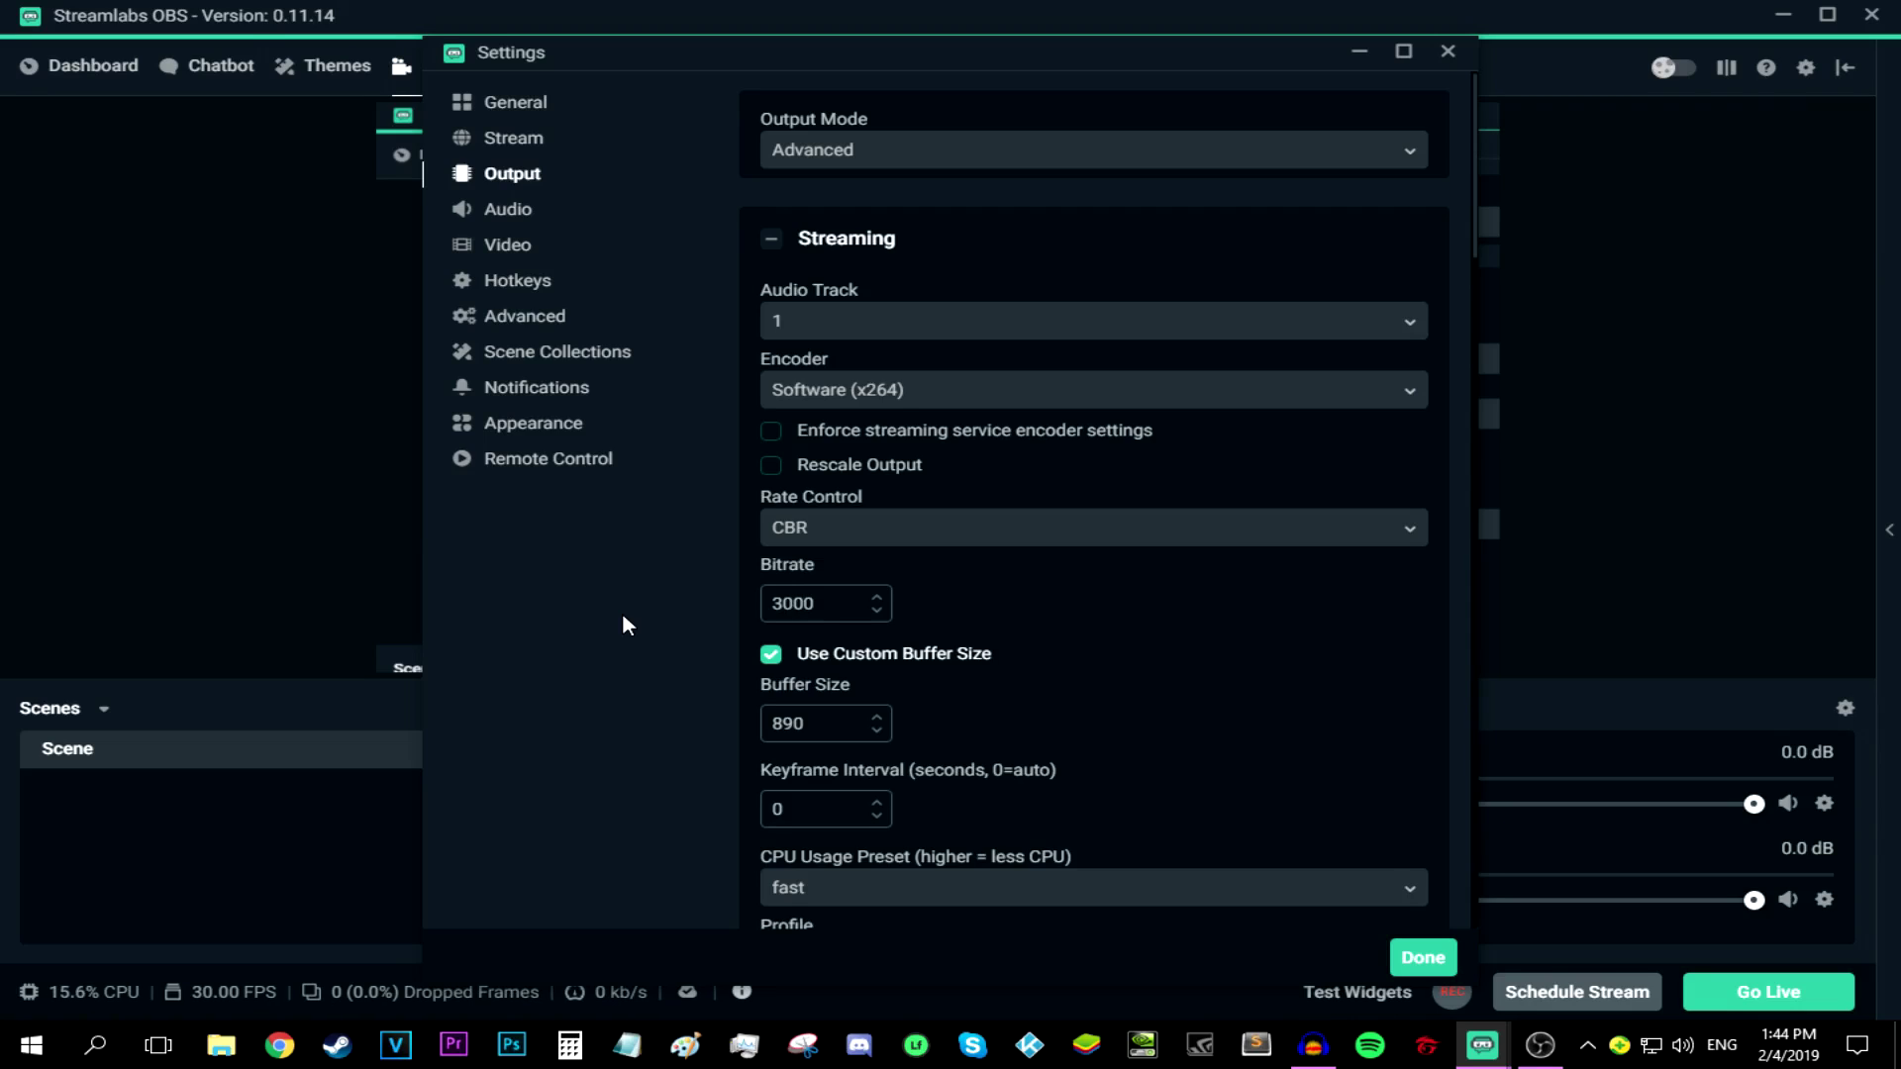
{"action": "key", "text": "BackSpace"}
{"action": "key", "text": "BackSpace"}
{"action": "key", "text": "BackSpace"}
{"action": "key", "text": "BackSpace"}
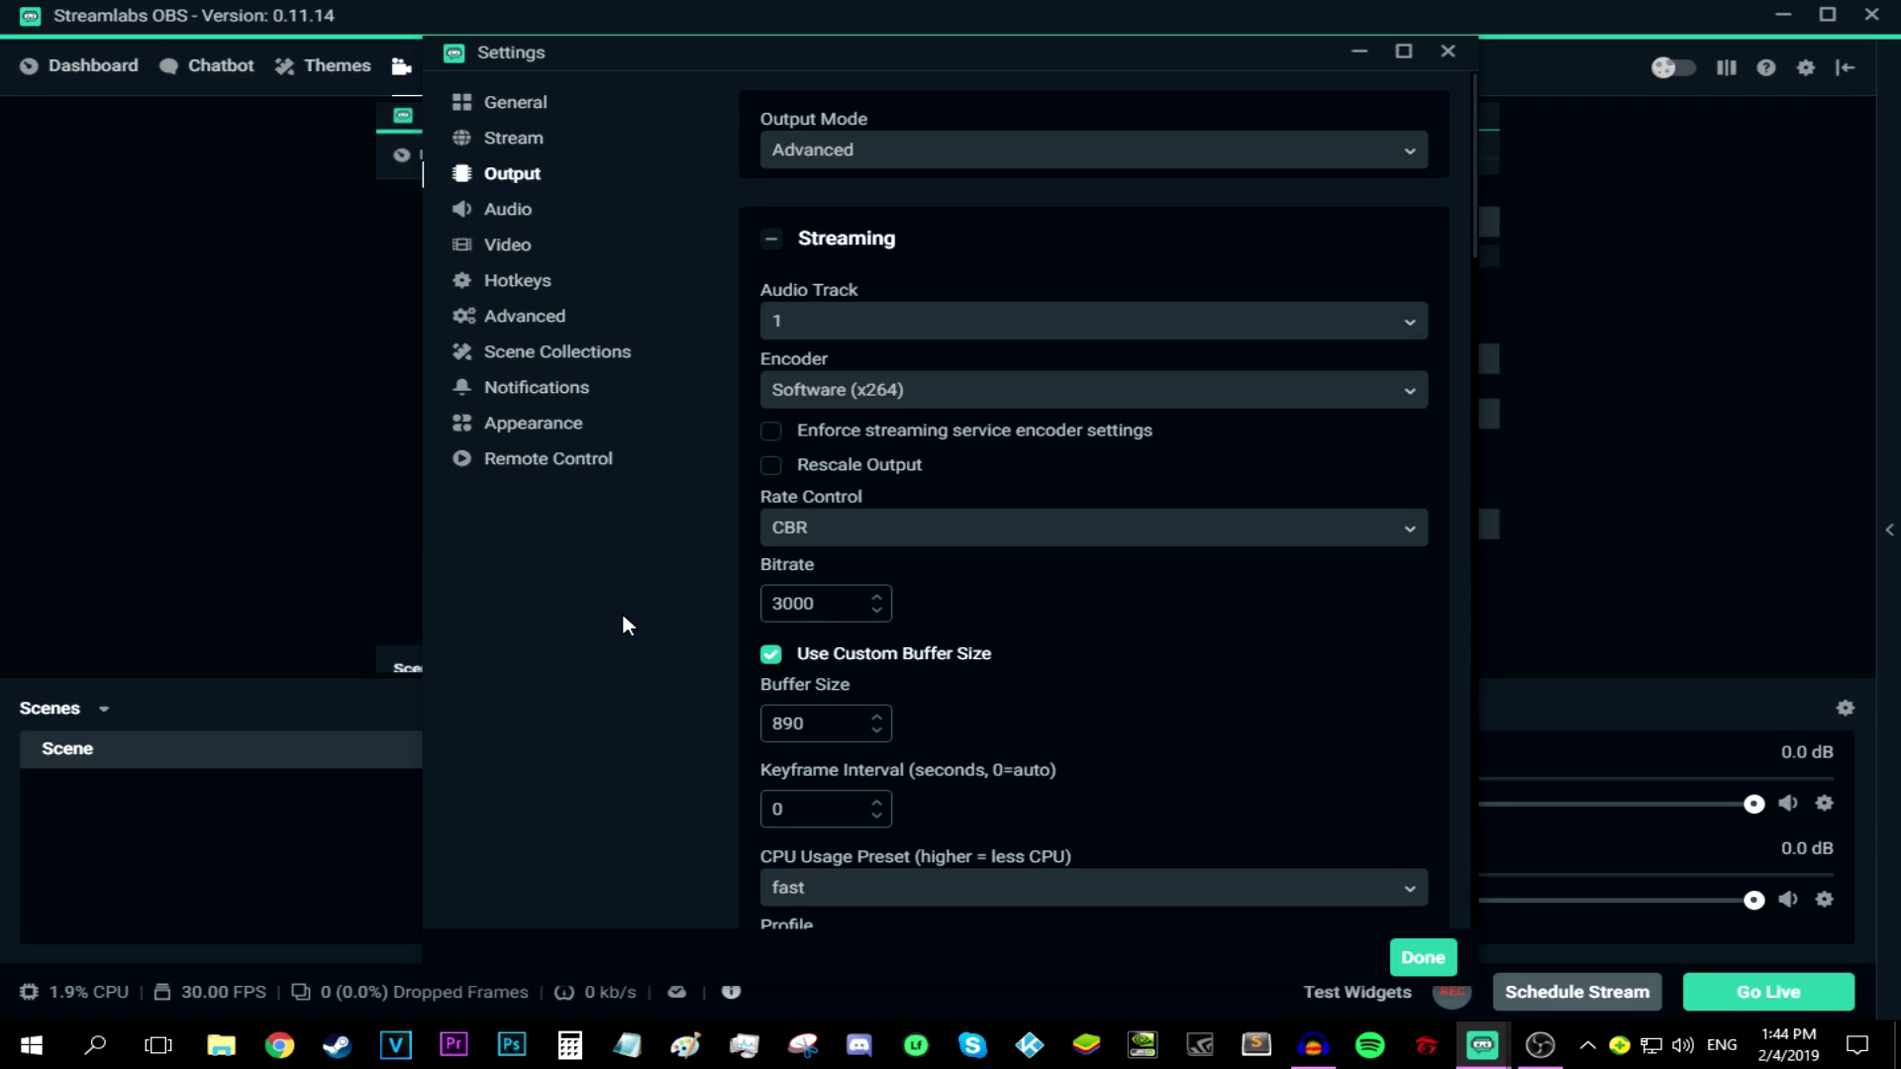
{"action": "type", "text": "2500"}
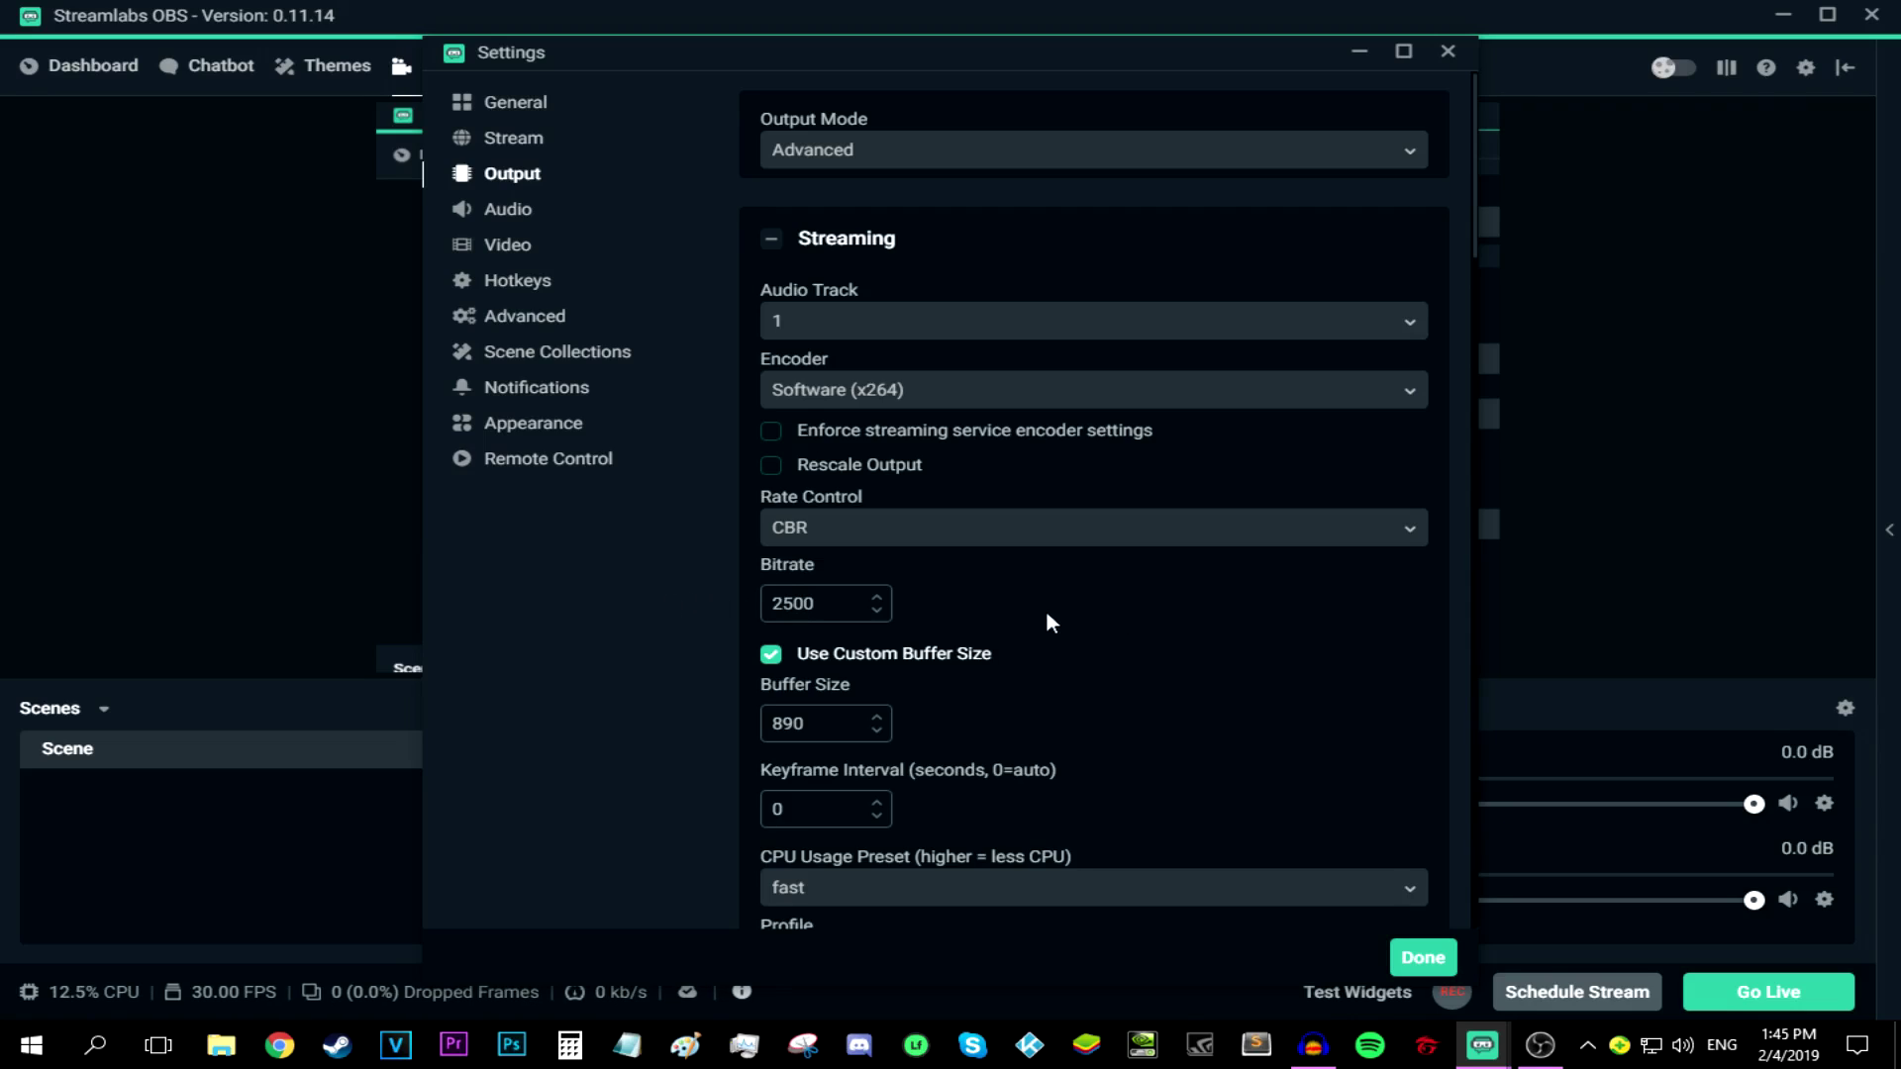
{"action": "key", "text": "ctrl+a"}
{"action": "type", "text": "30"}
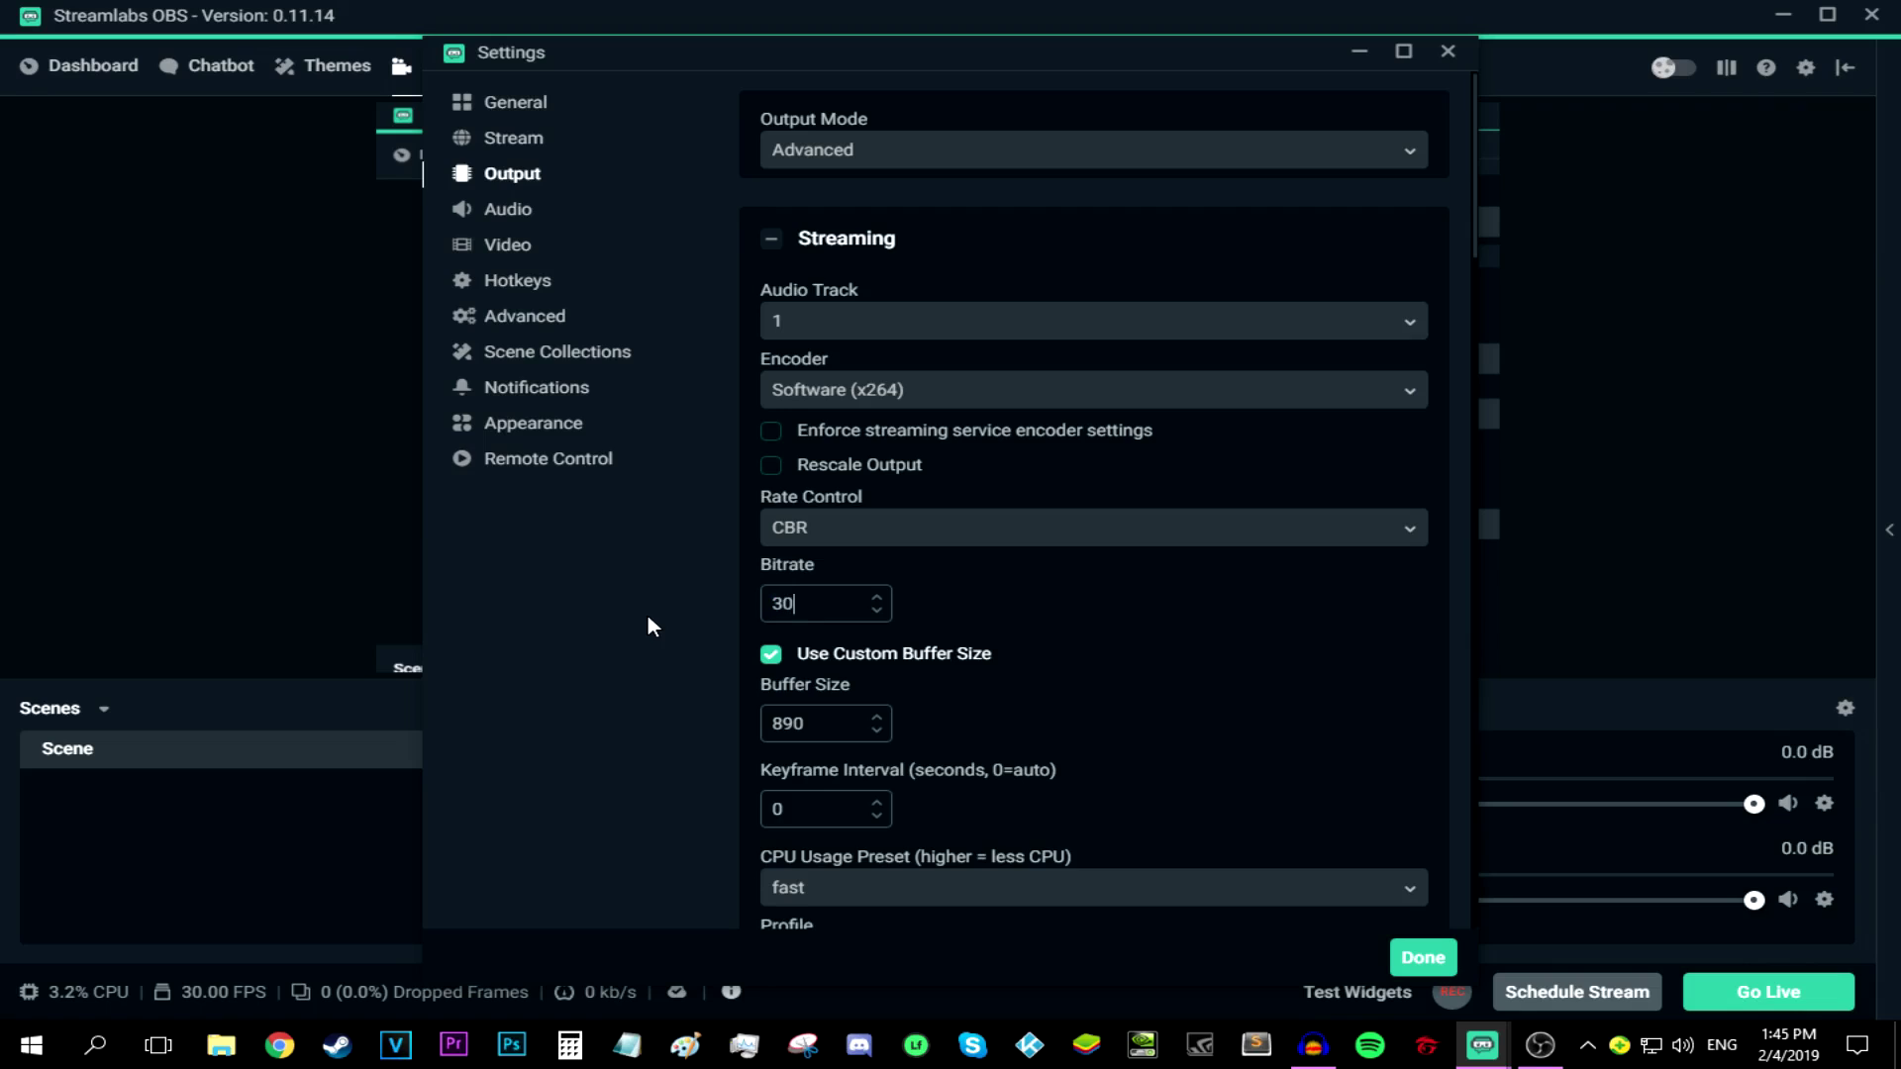
{"action": "type", "text": "00"}
{"action": "scroll", "coordinate": [1005, 623], "scroll_direction": "down", "scroll_amount": 2}
{"action": "left_click", "coordinate": [773, 415]}
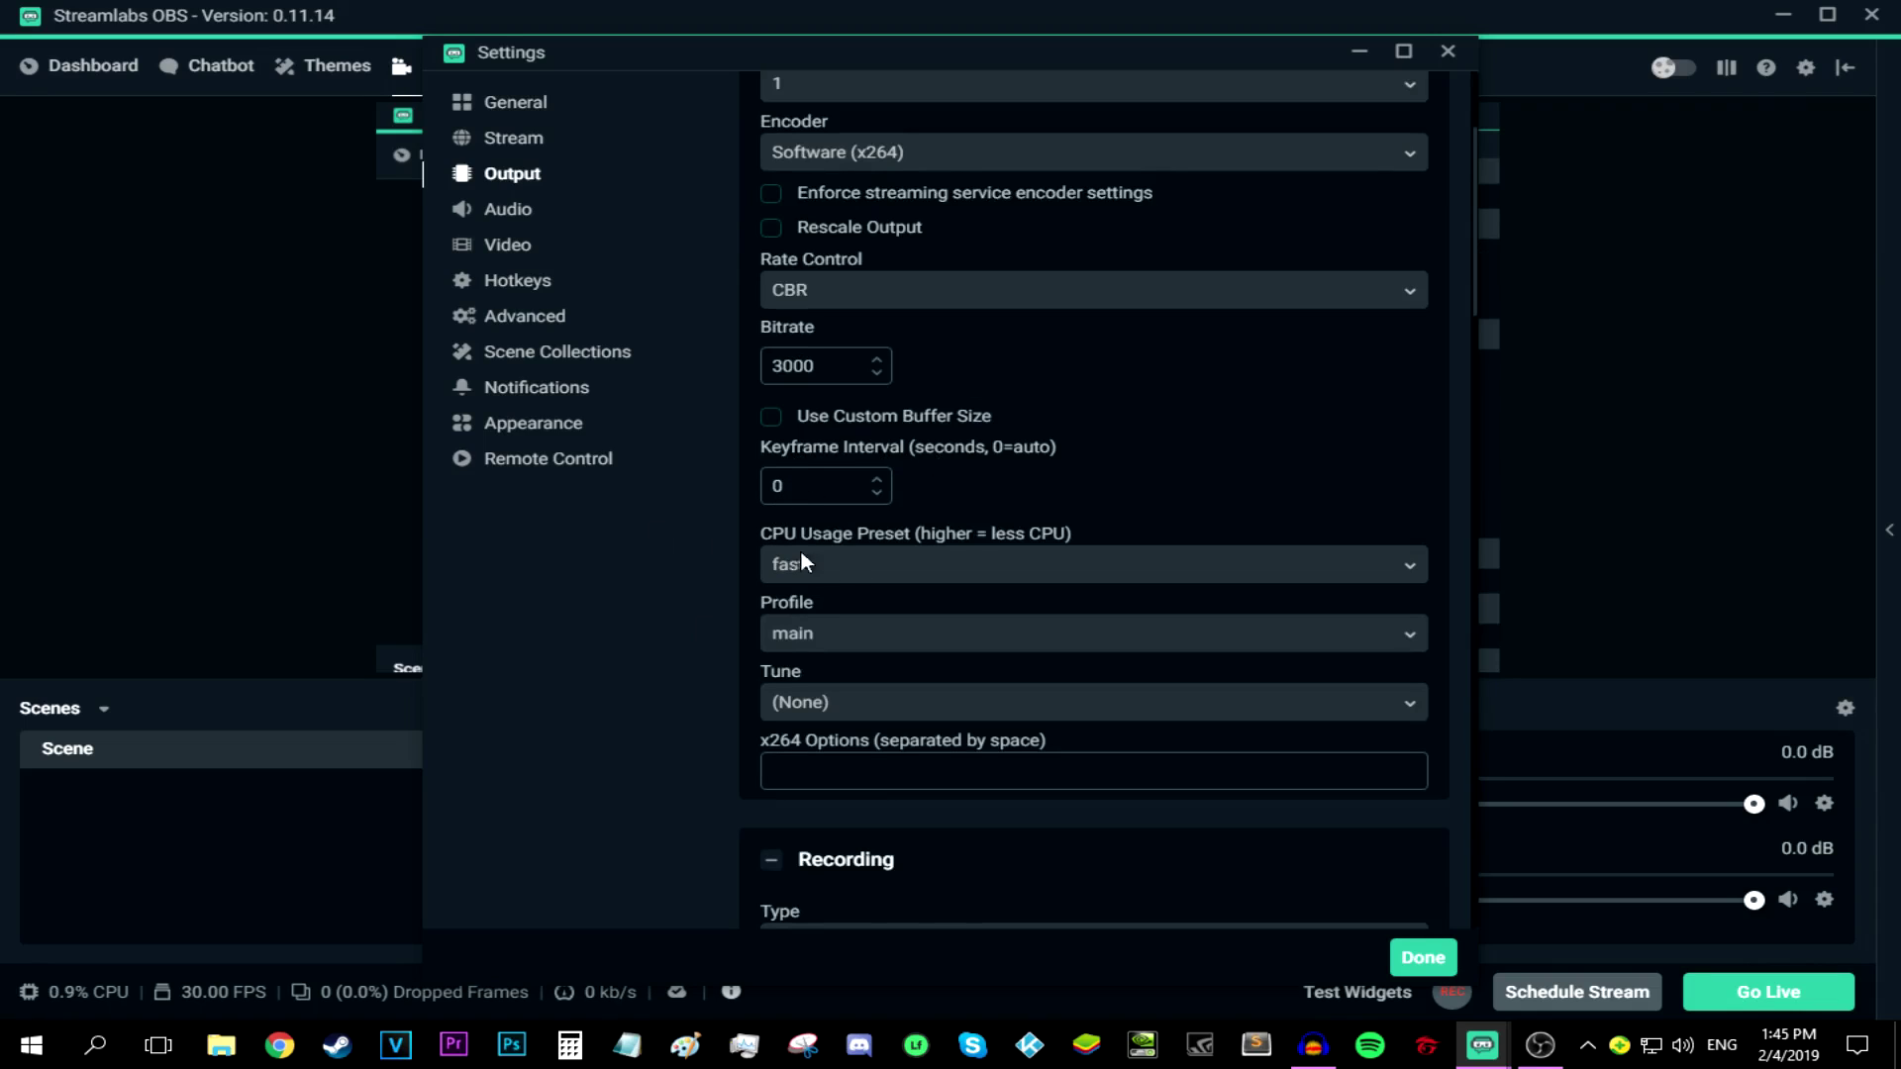
Set the x264 CPU usage preset to veryfast and the profile to high, then save the settings
{"action": "left_click", "coordinate": [887, 570]}
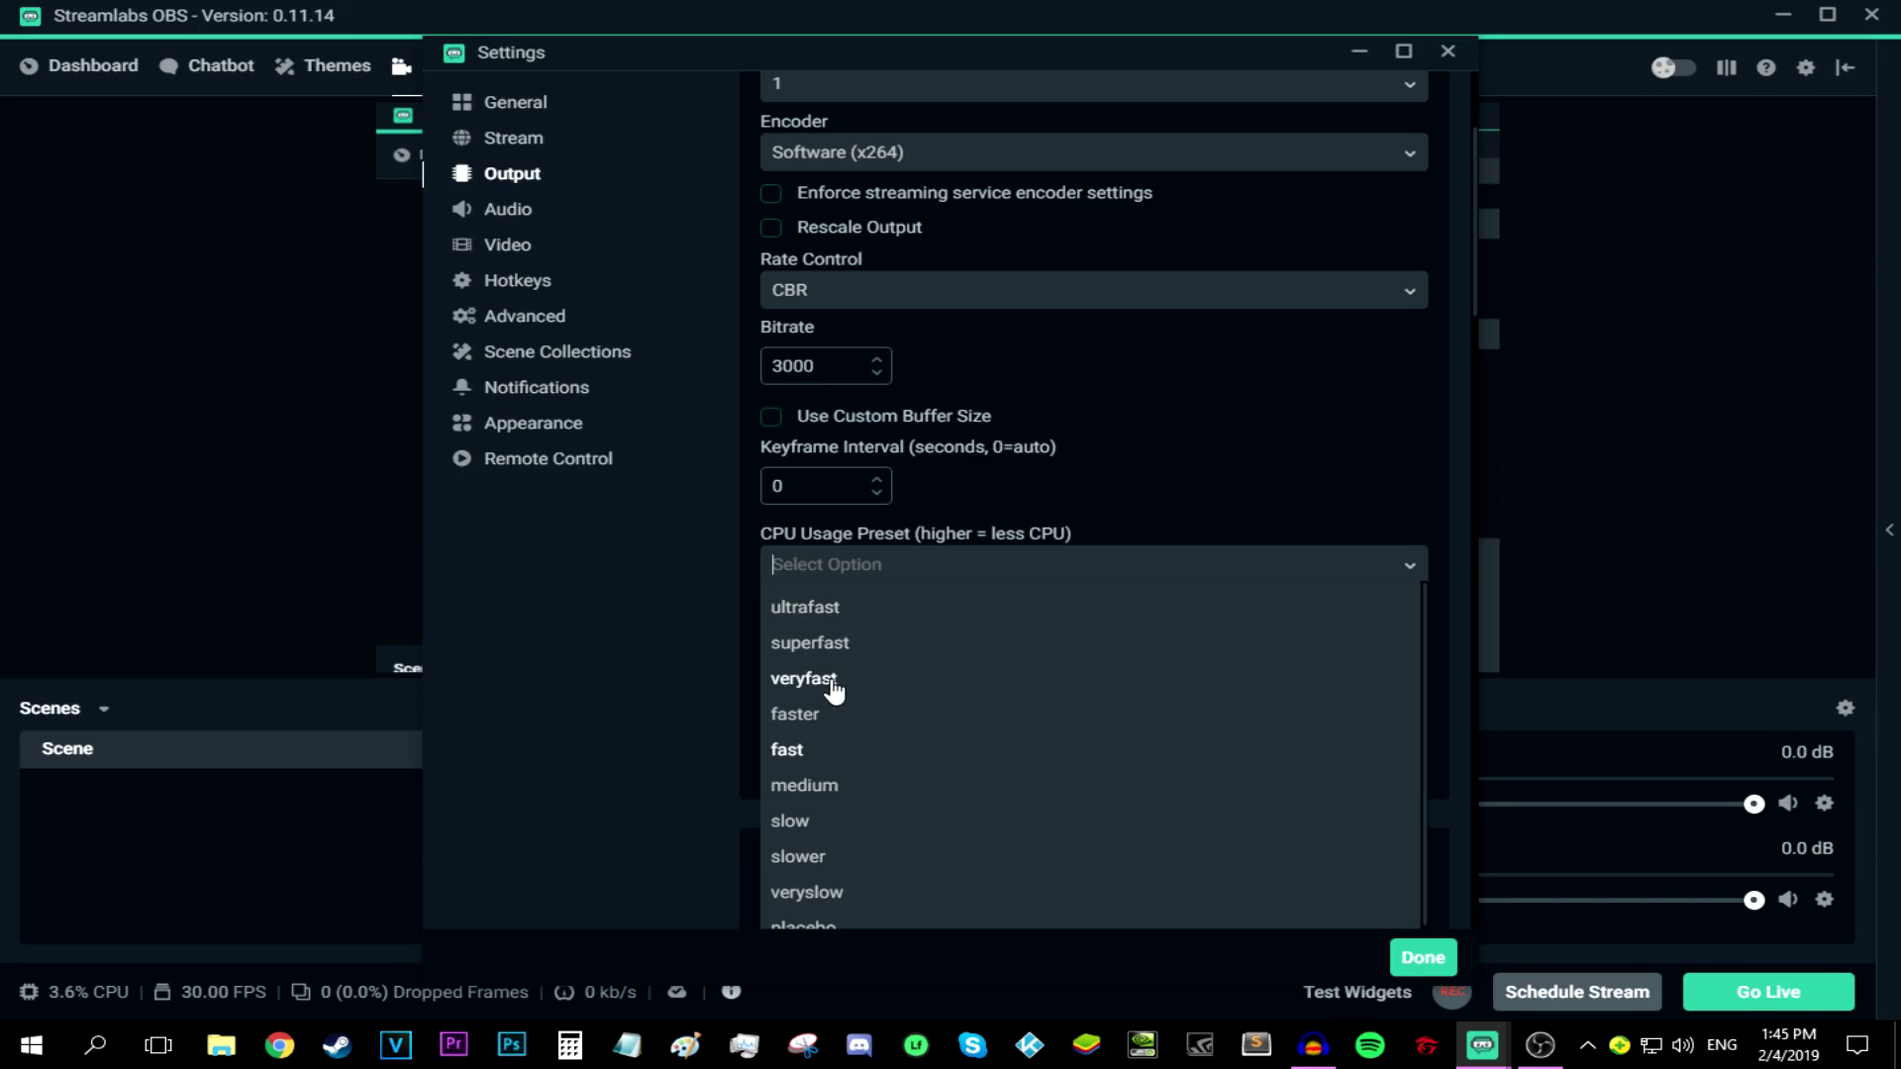
{"action": "scroll", "coordinate": [860, 683], "scroll_direction": "down", "scroll_amount": 1}
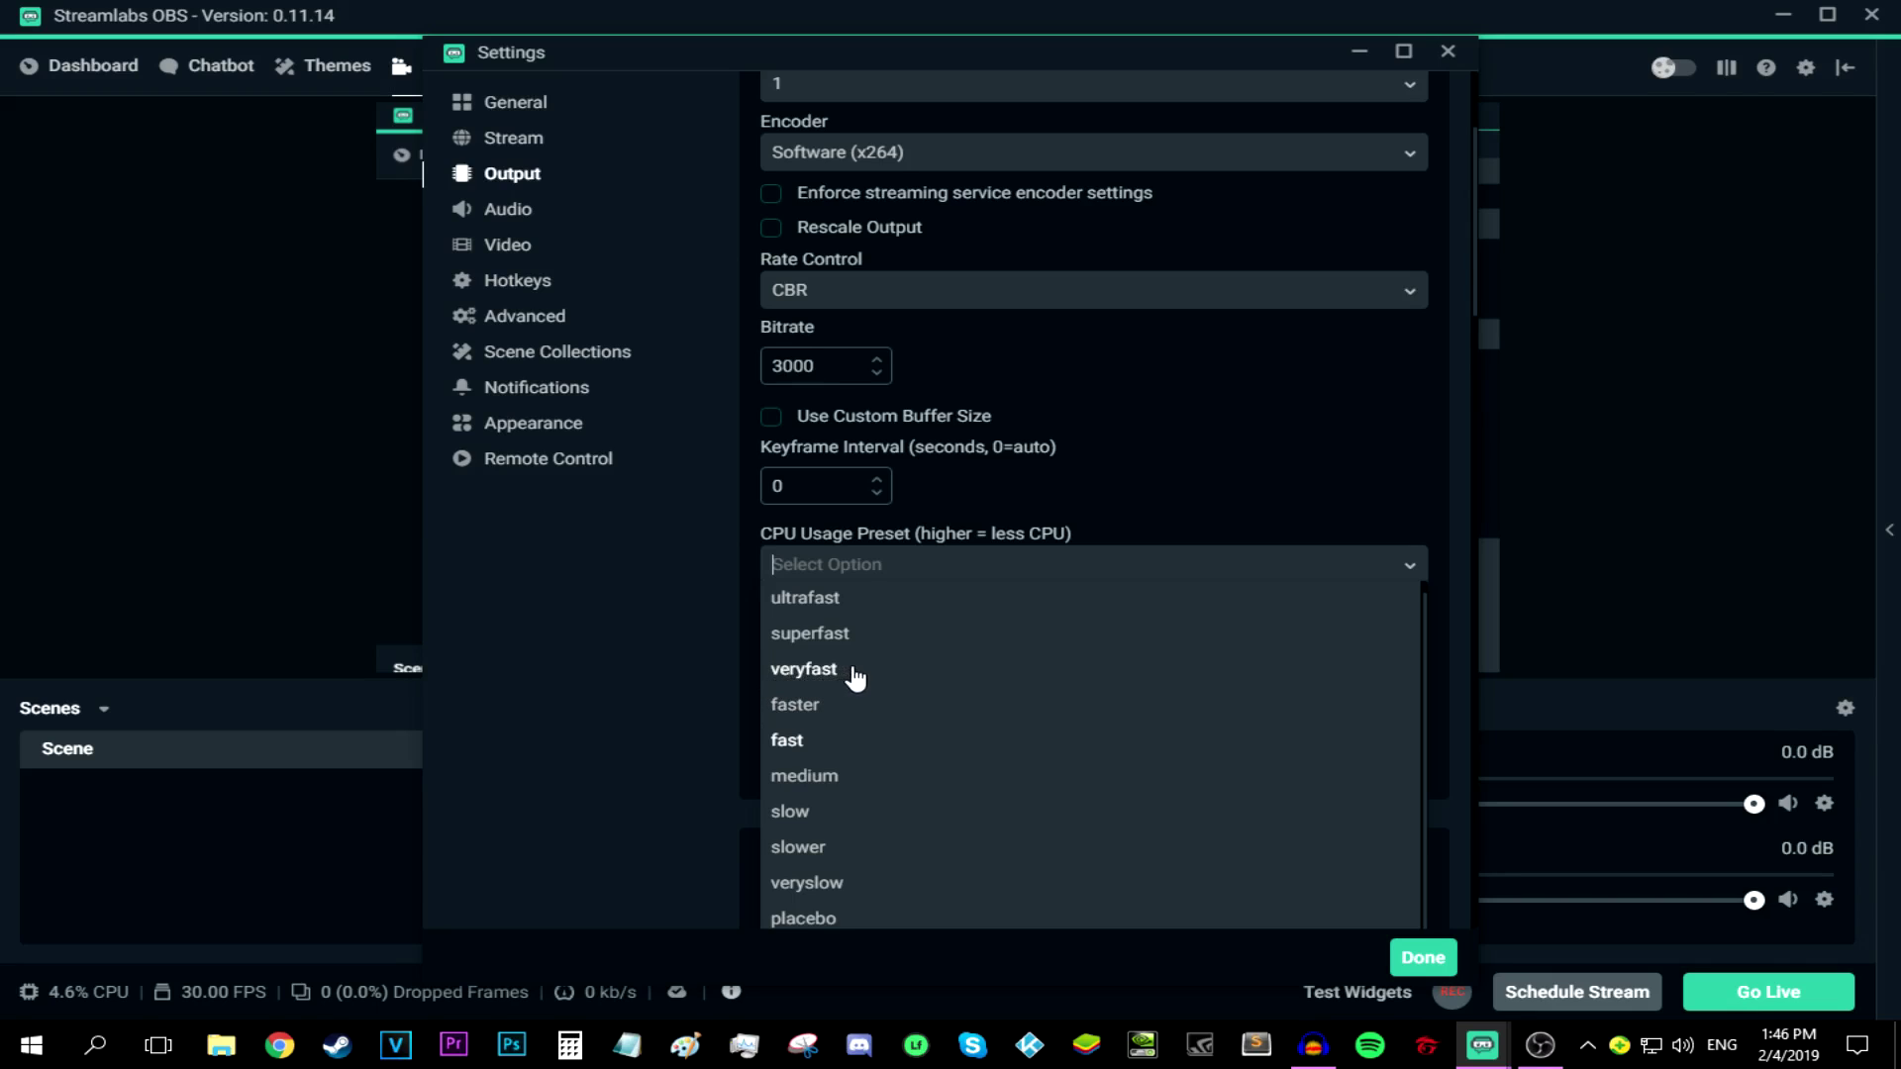
{"action": "scroll", "coordinate": [856, 677], "scroll_direction": "up", "scroll_amount": 1}
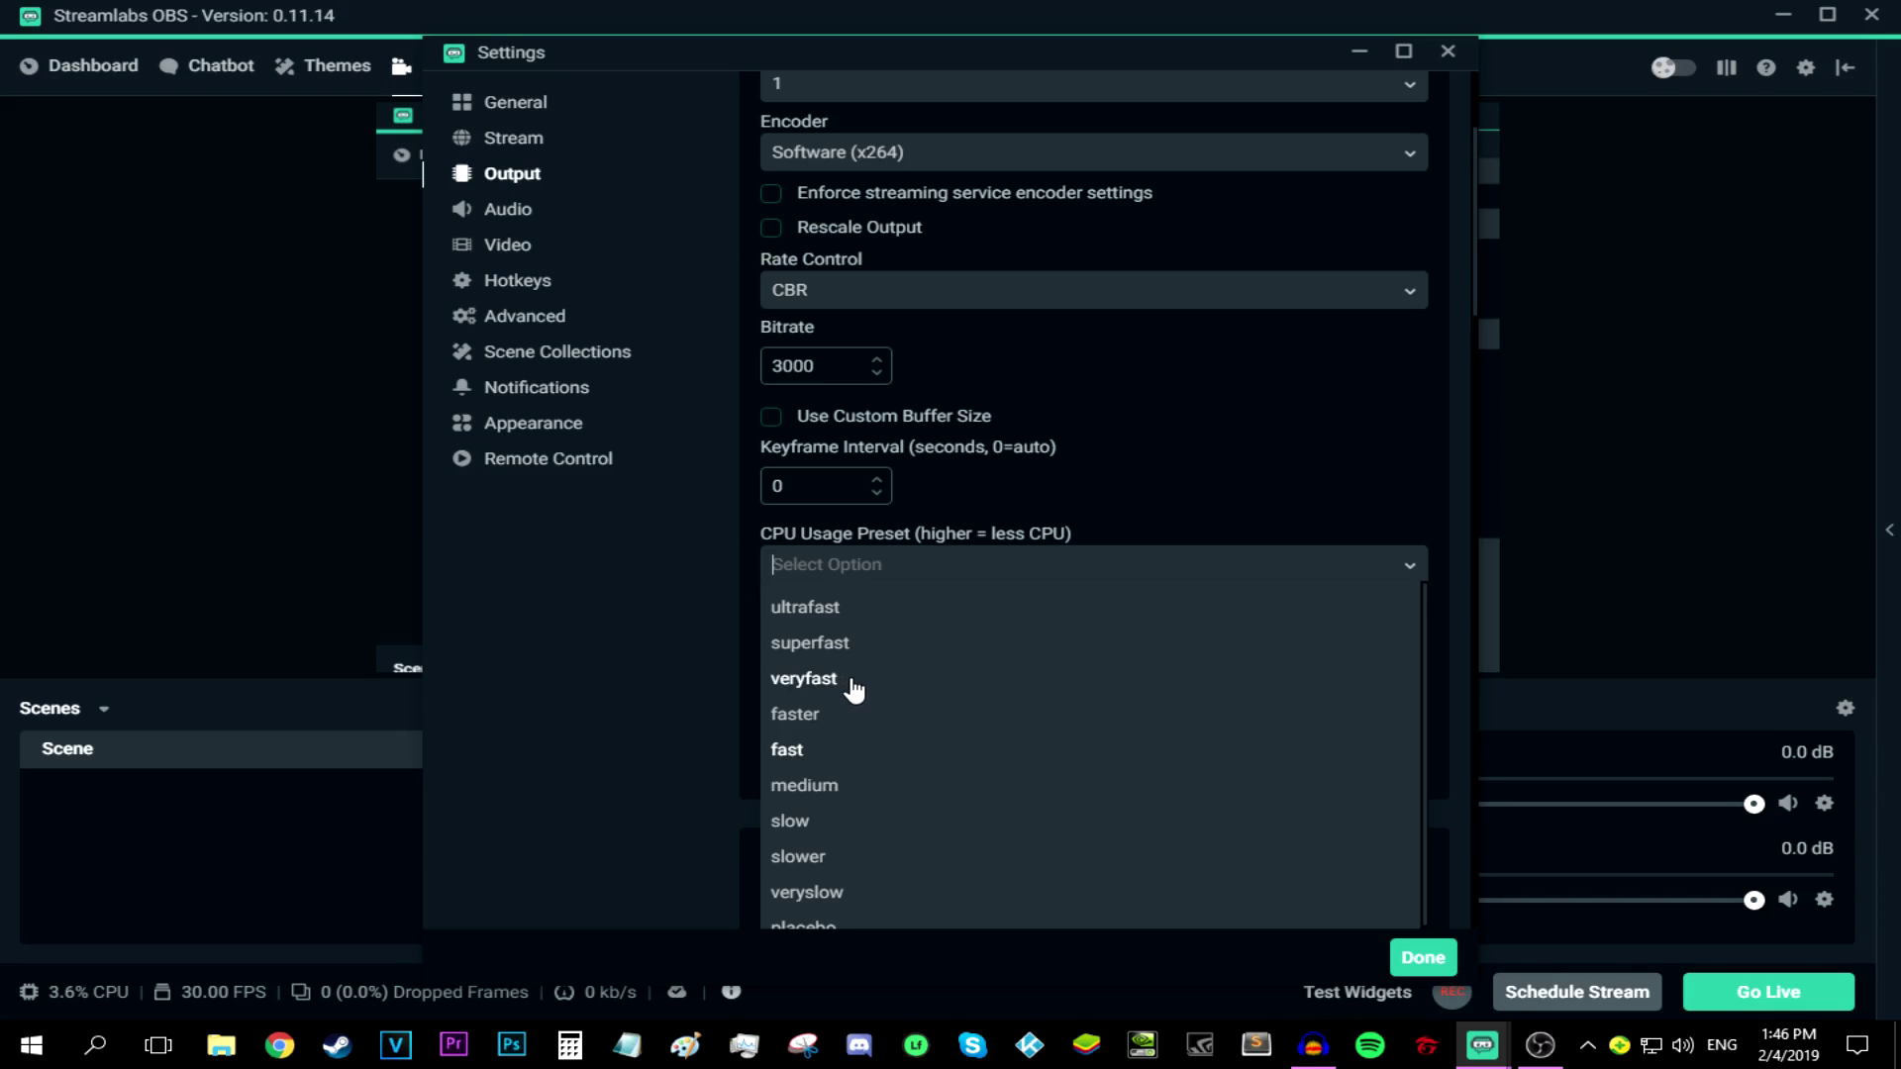
{"action": "left_click", "coordinate": [853, 683]}
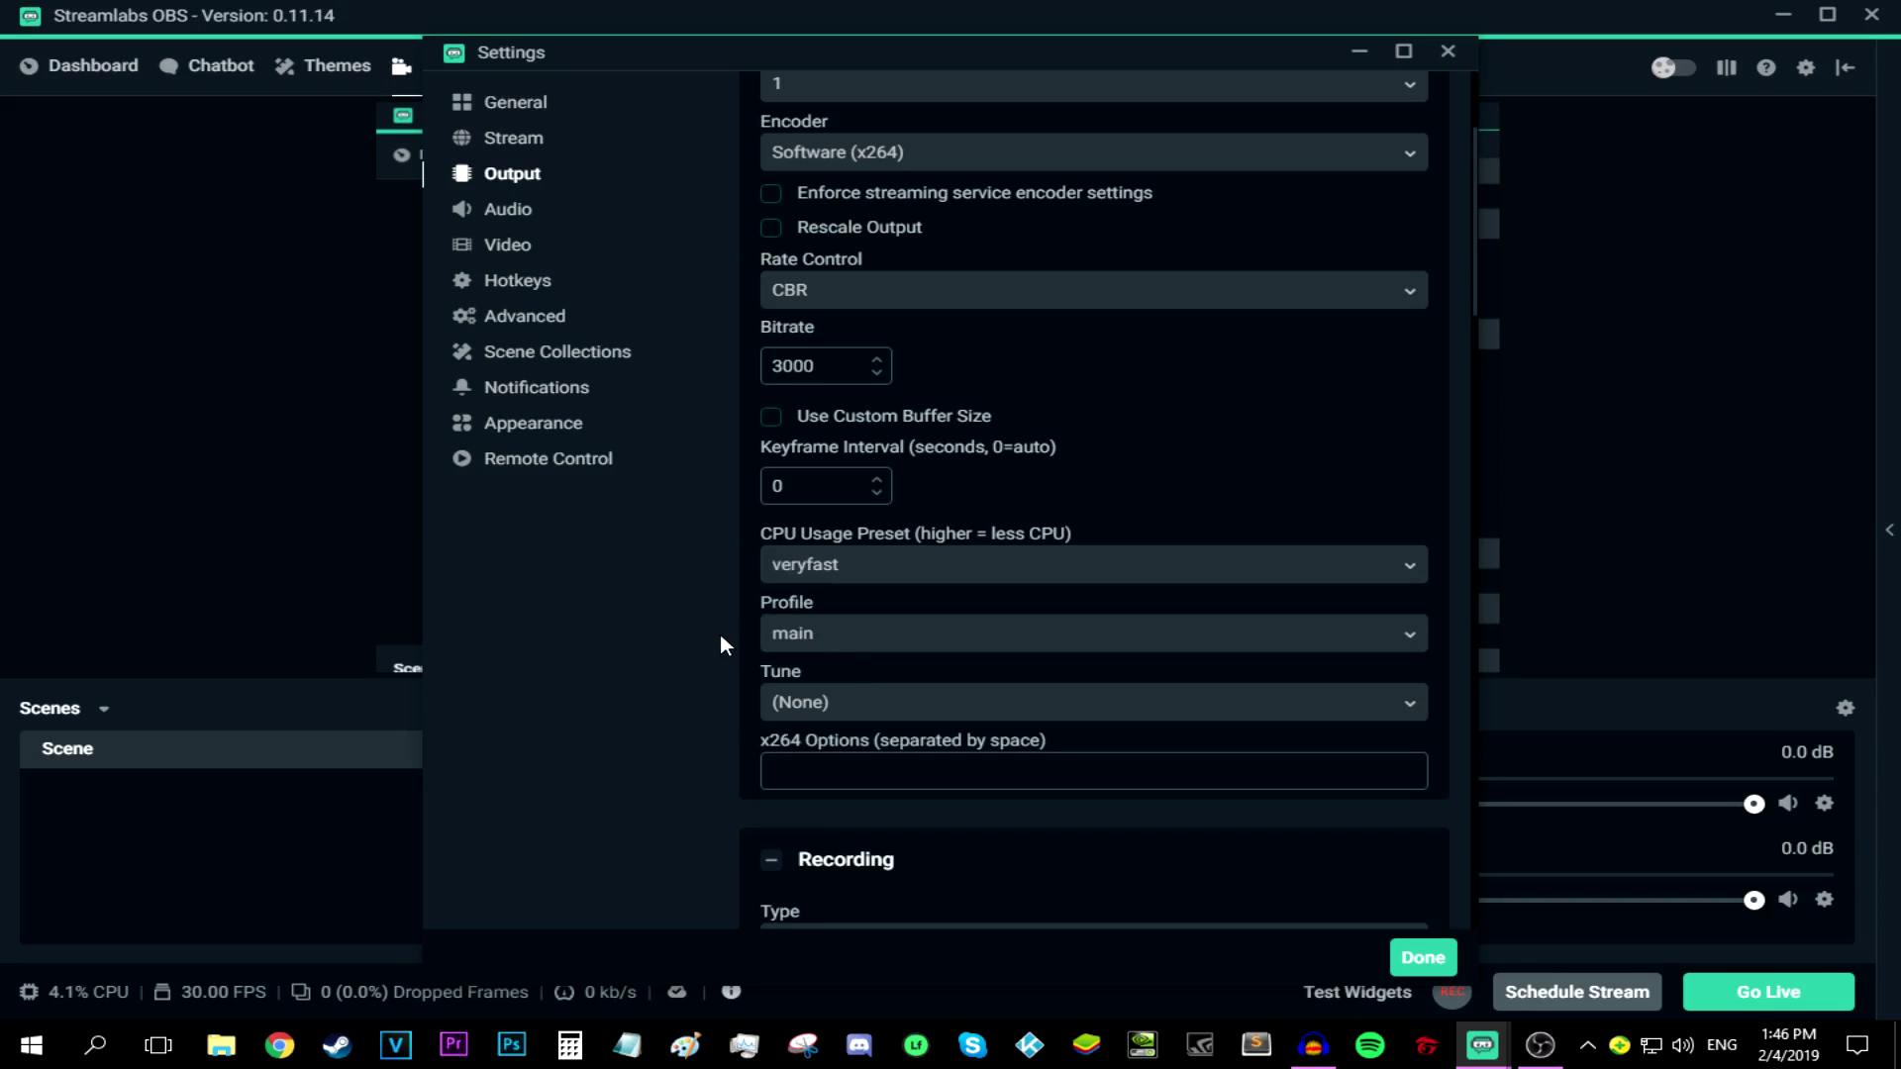
{"action": "left_click", "coordinate": [811, 633]}
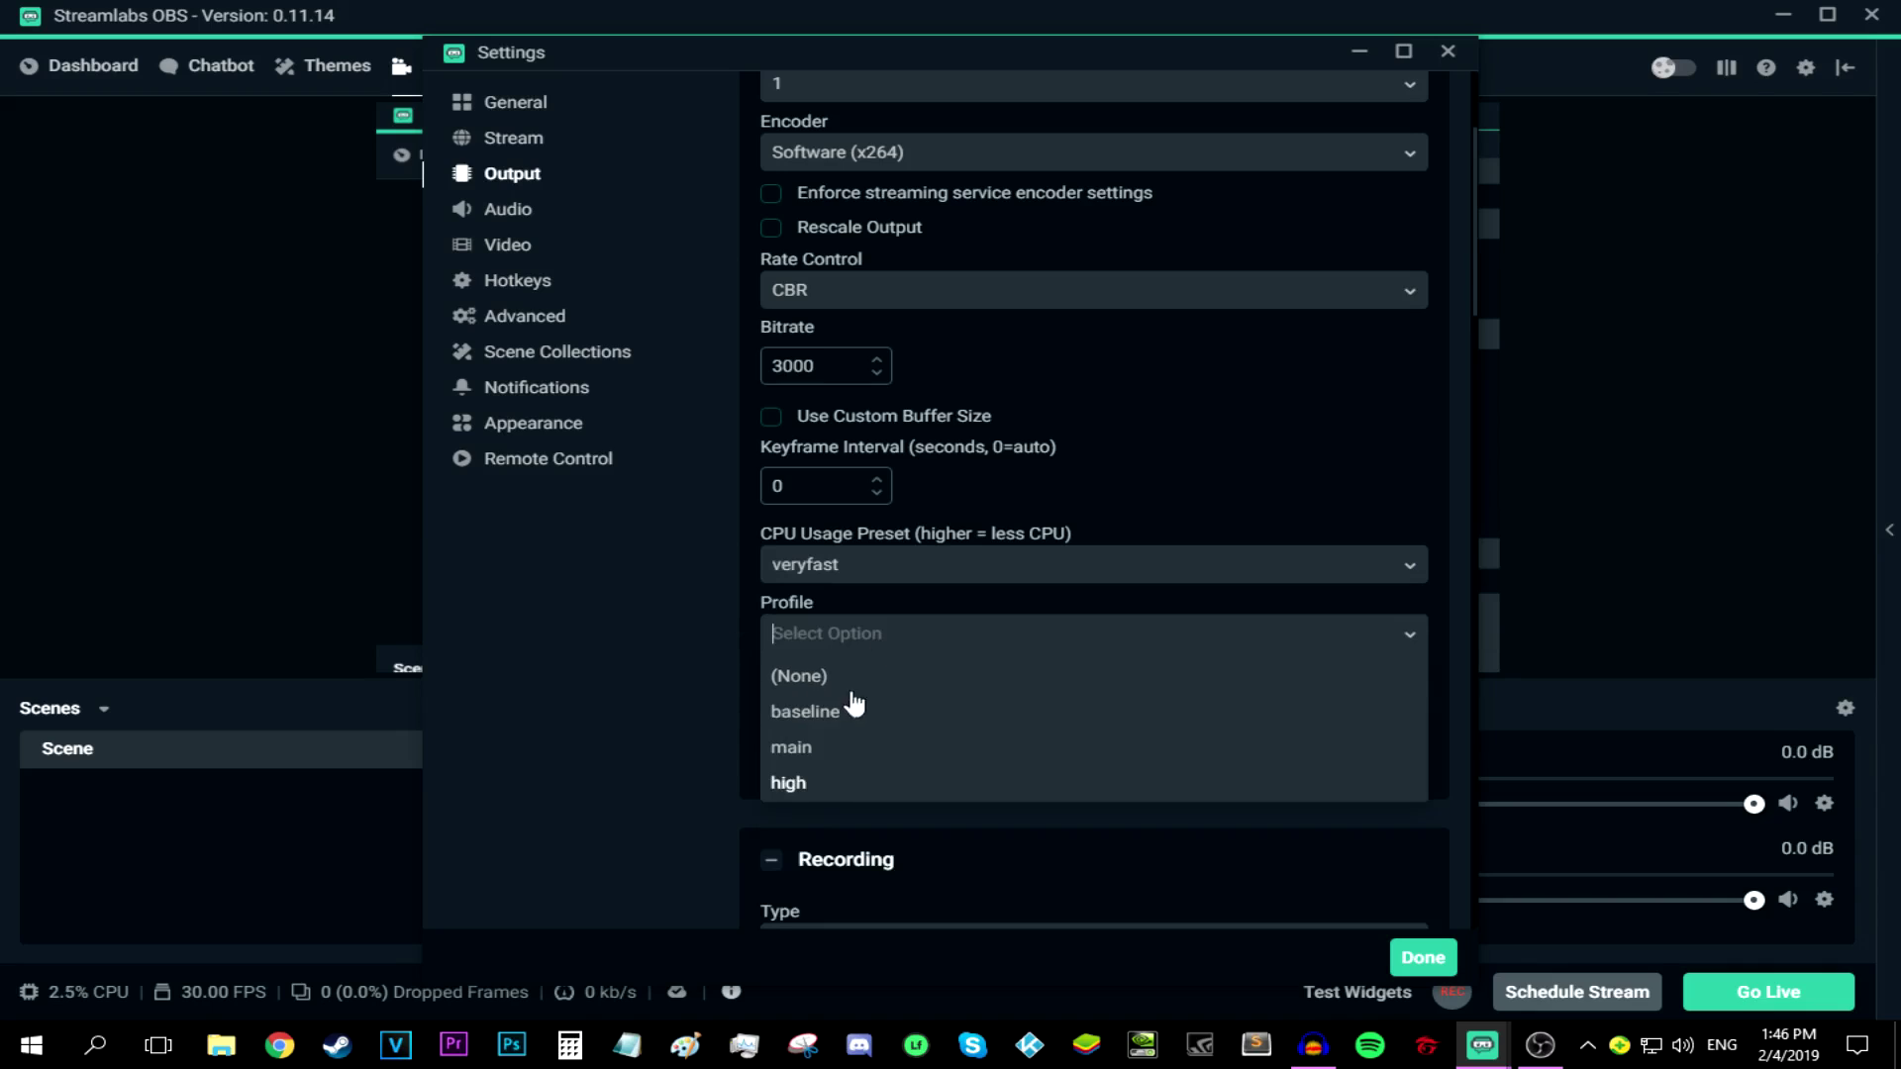
{"action": "left_click", "coordinate": [795, 783]}
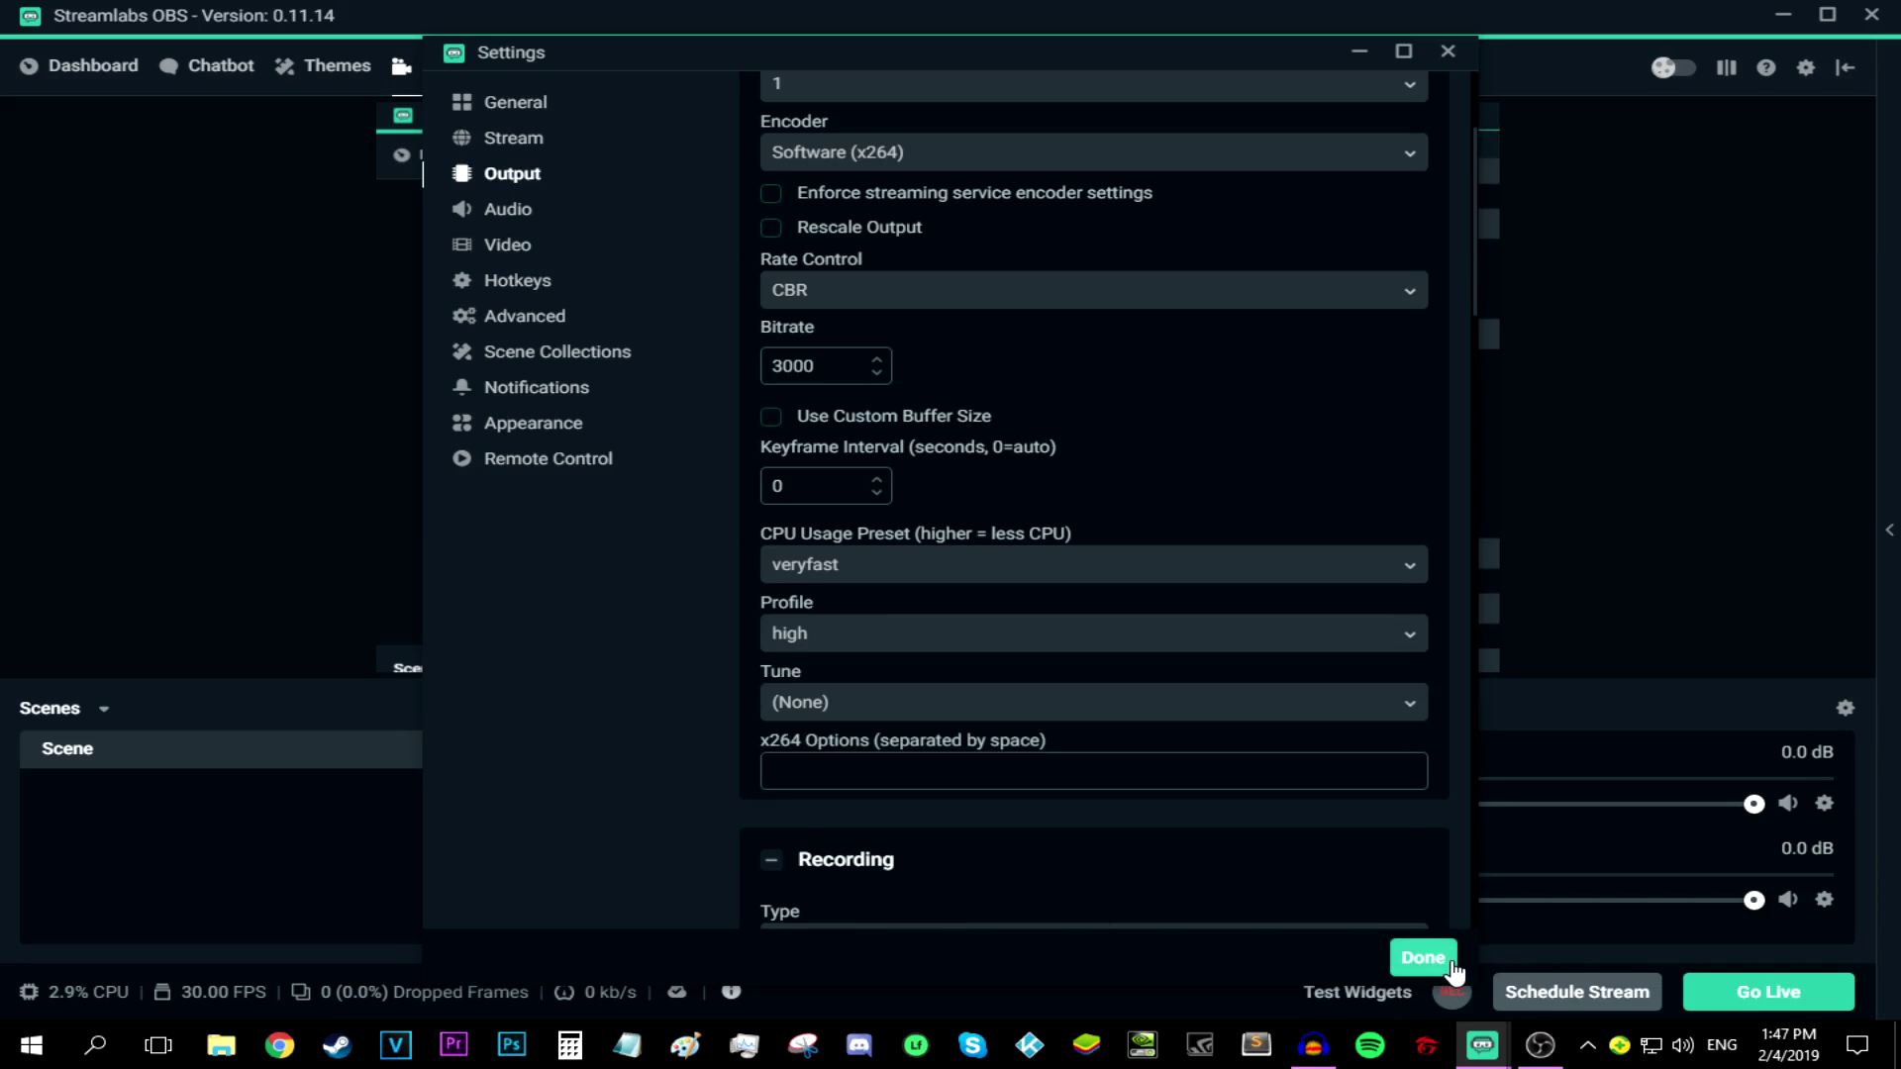
{"action": "left_click", "coordinate": [1423, 958]}
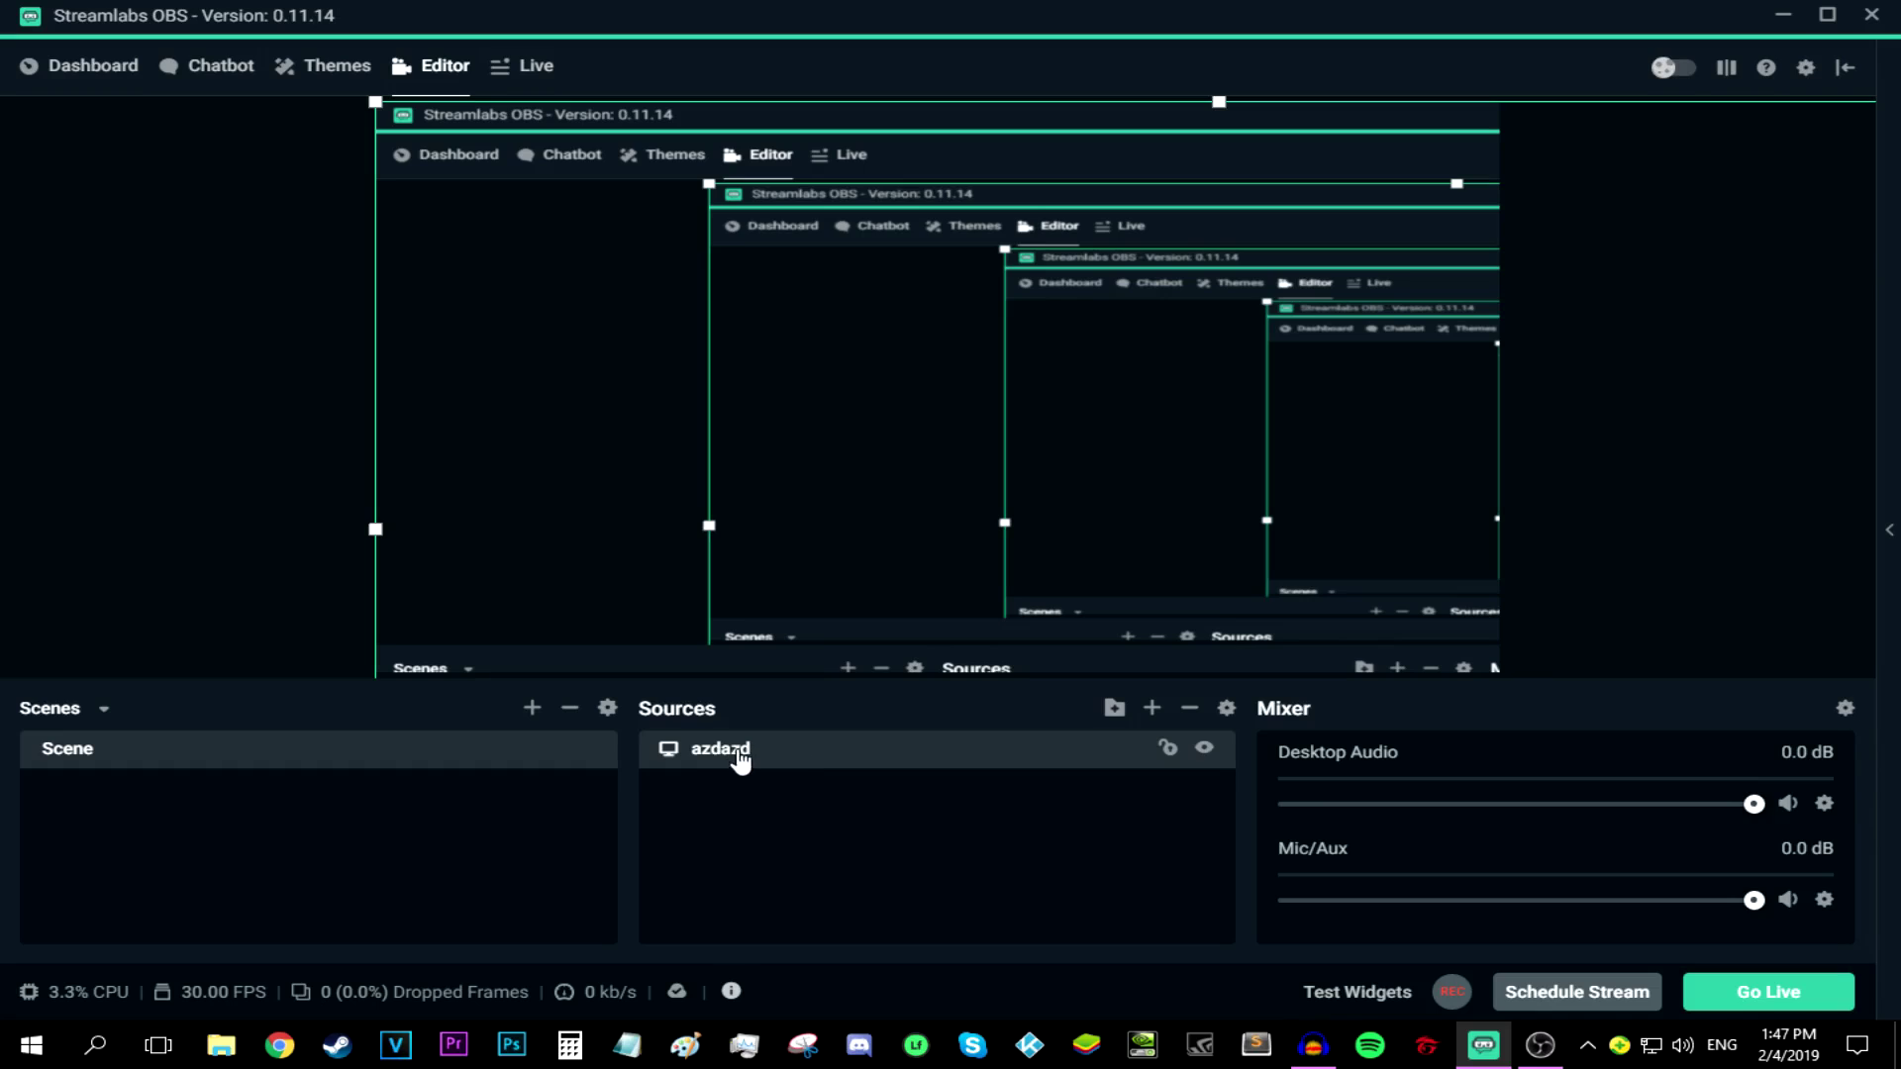
Apply Transform > Stretch to Screen to the azdazd source so it fills the canvas
{"action": "right_click", "coordinate": [812, 752]}
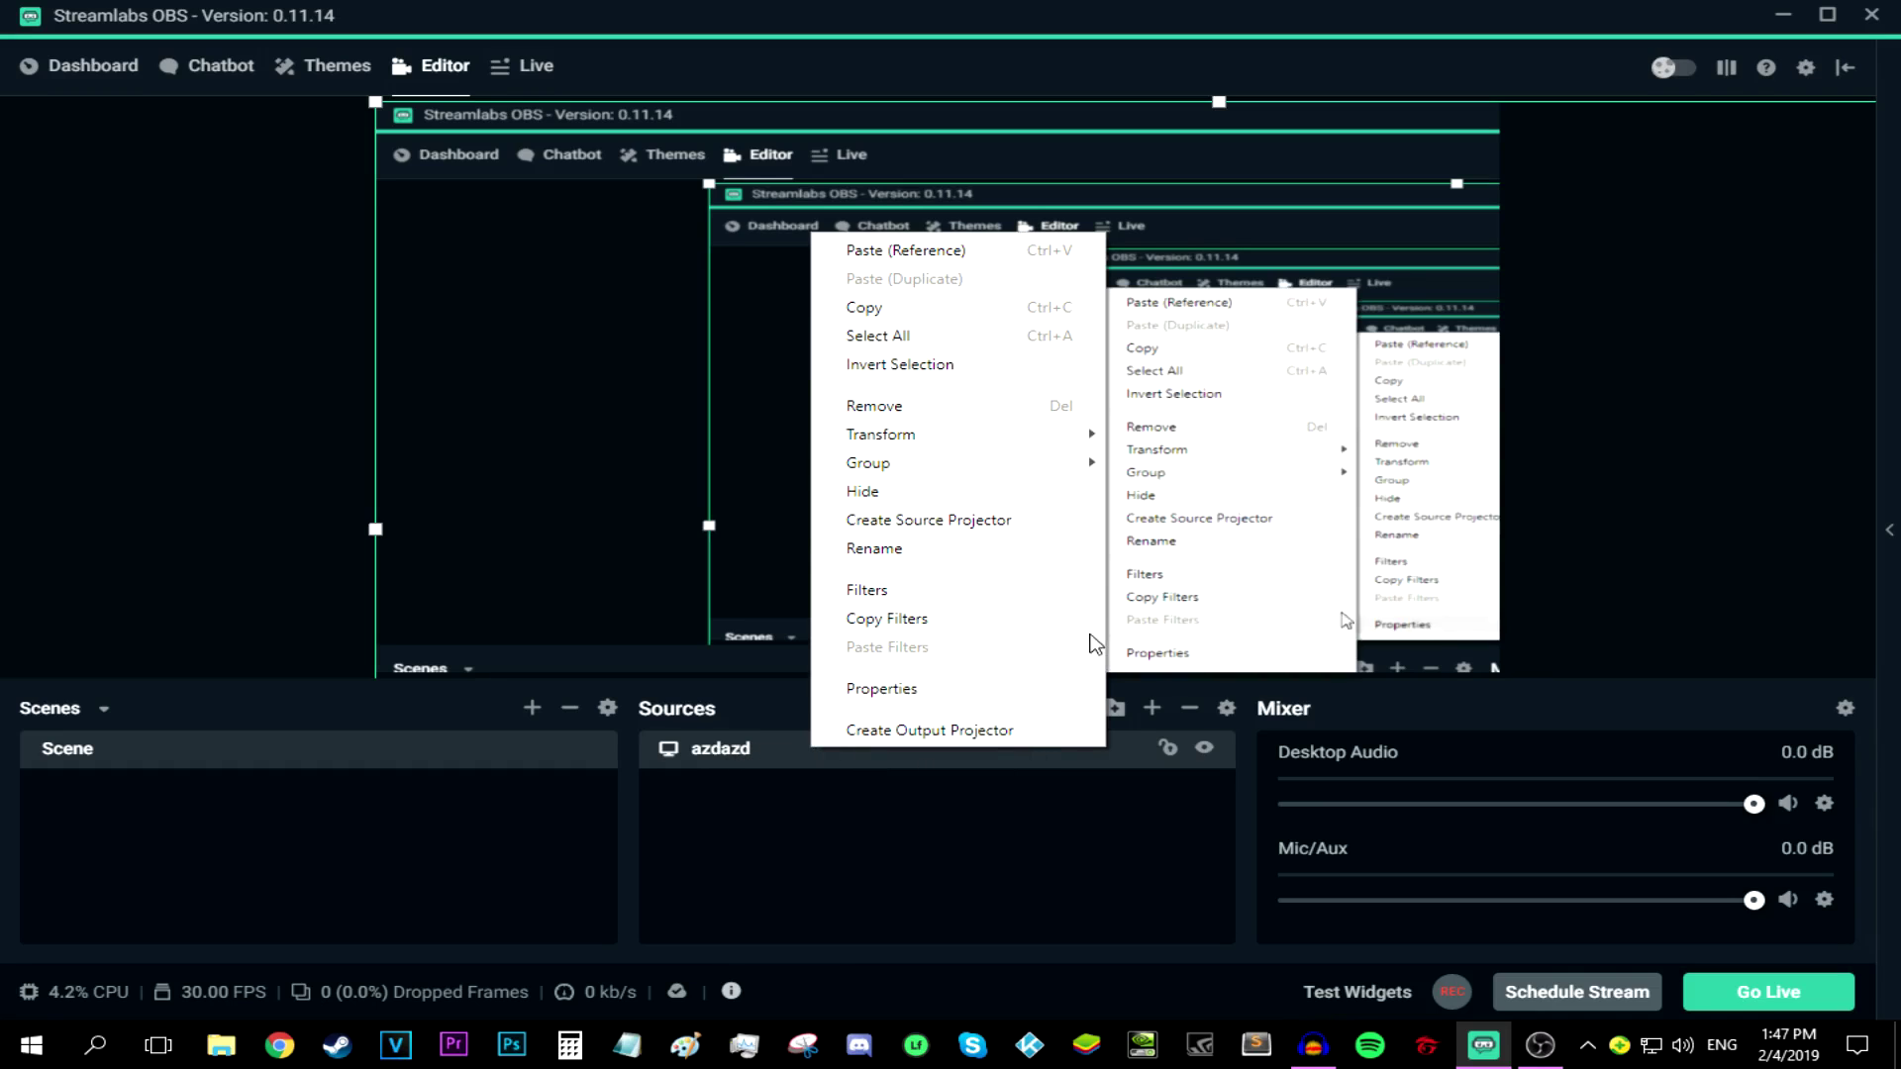
{"action": "mouse_move", "coordinate": [896, 440]}
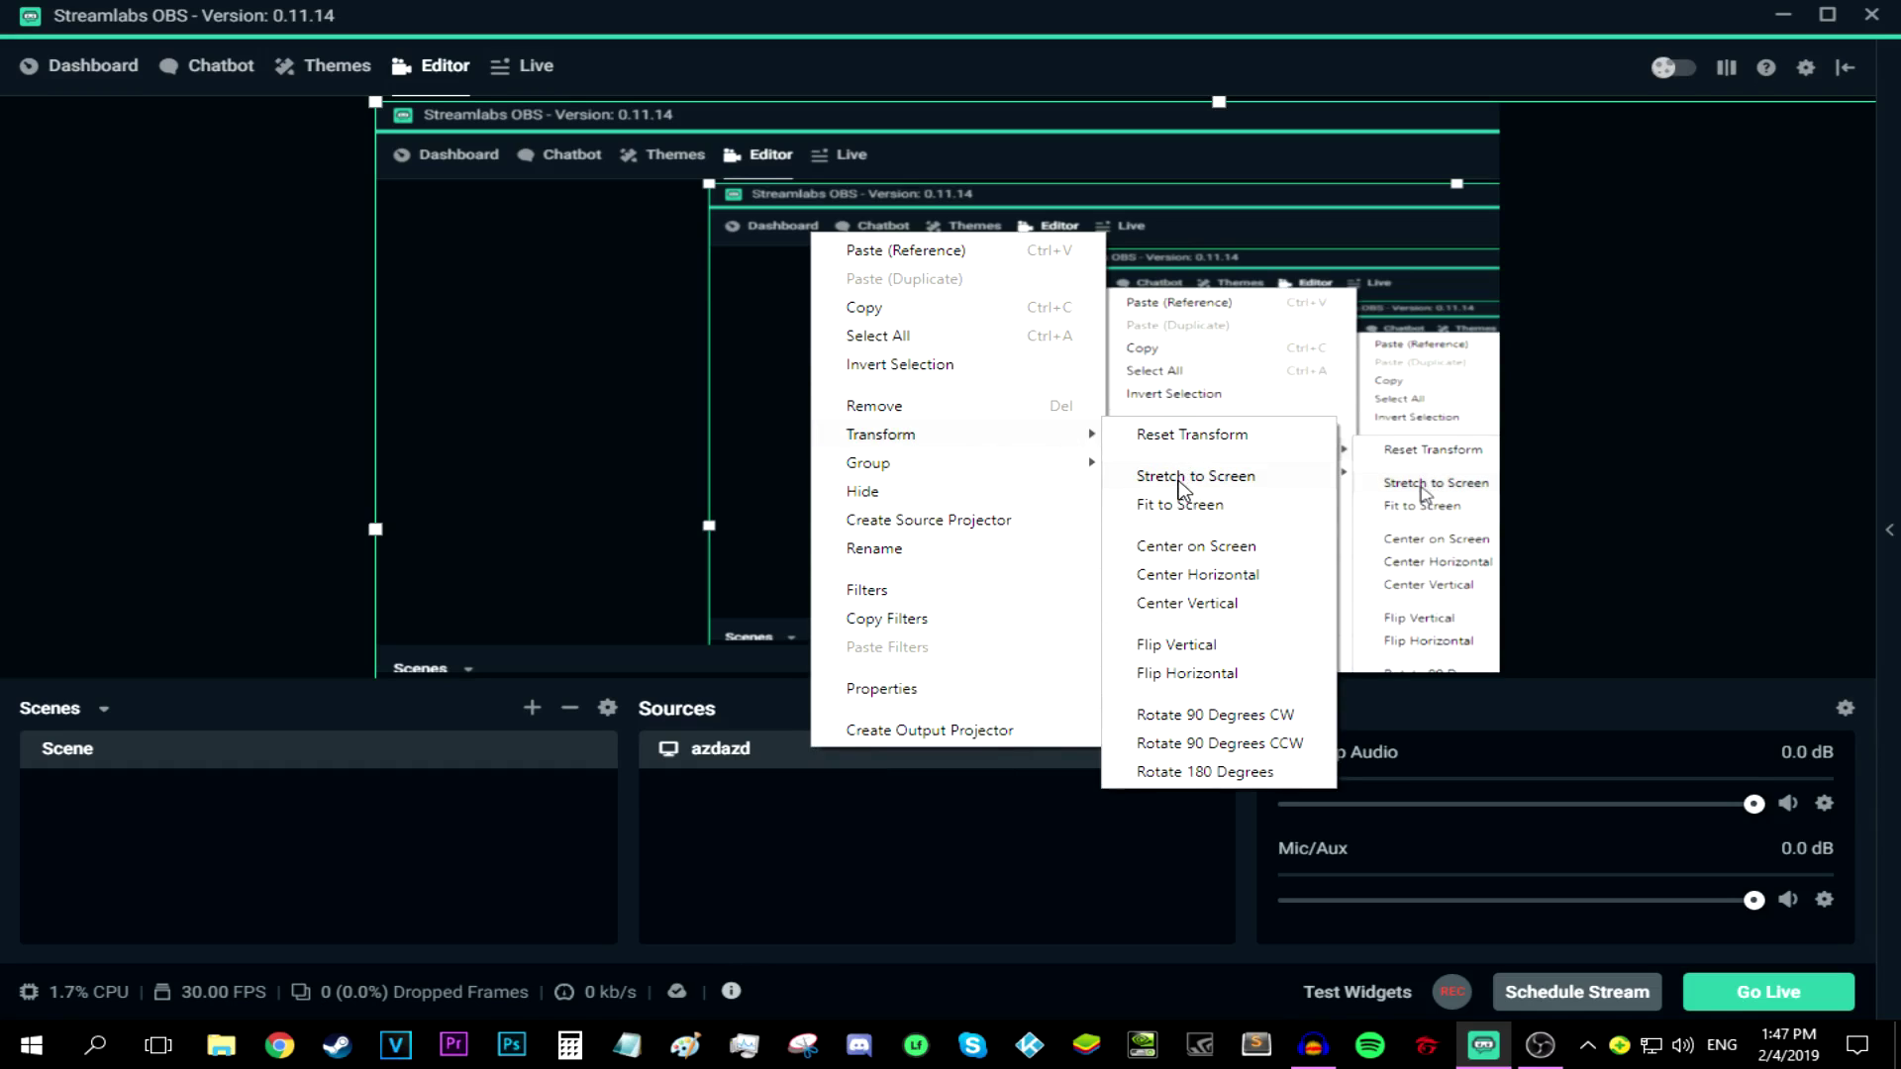
{"action": "left_click", "coordinate": [1183, 480]}
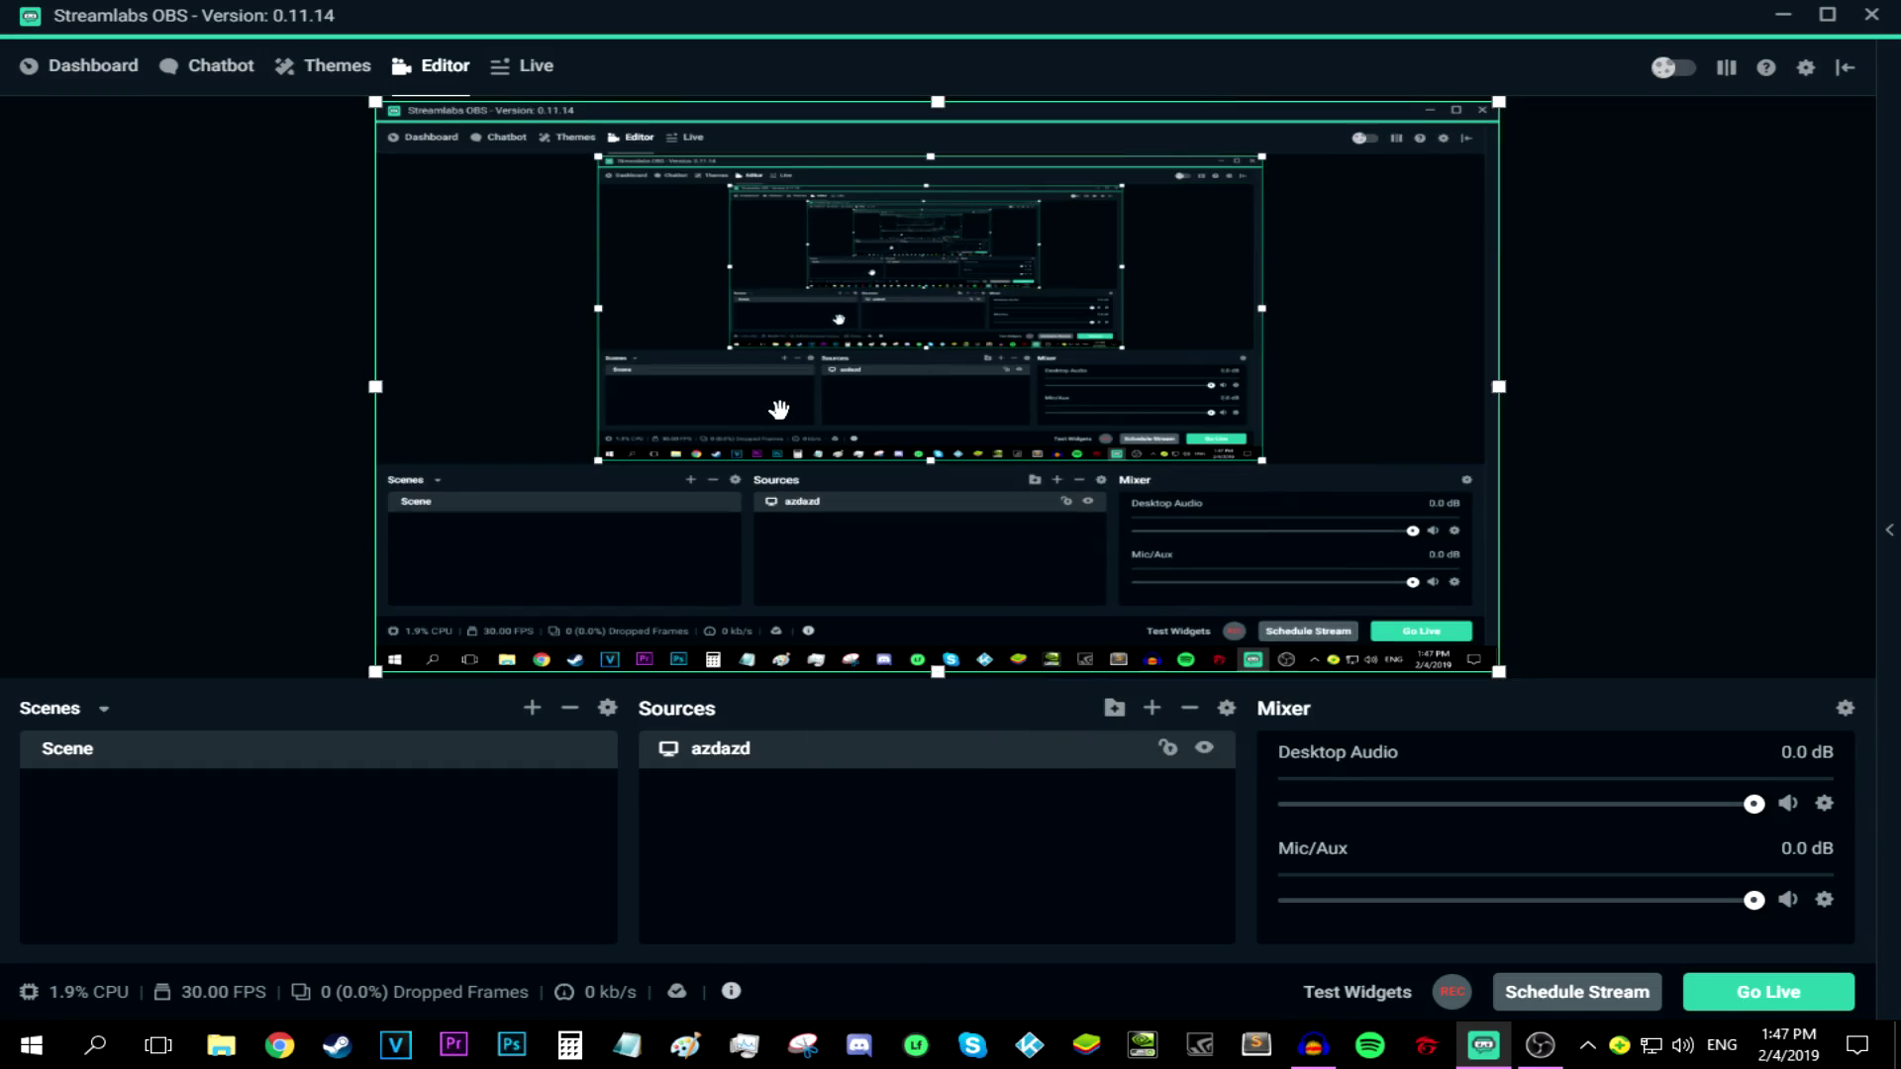